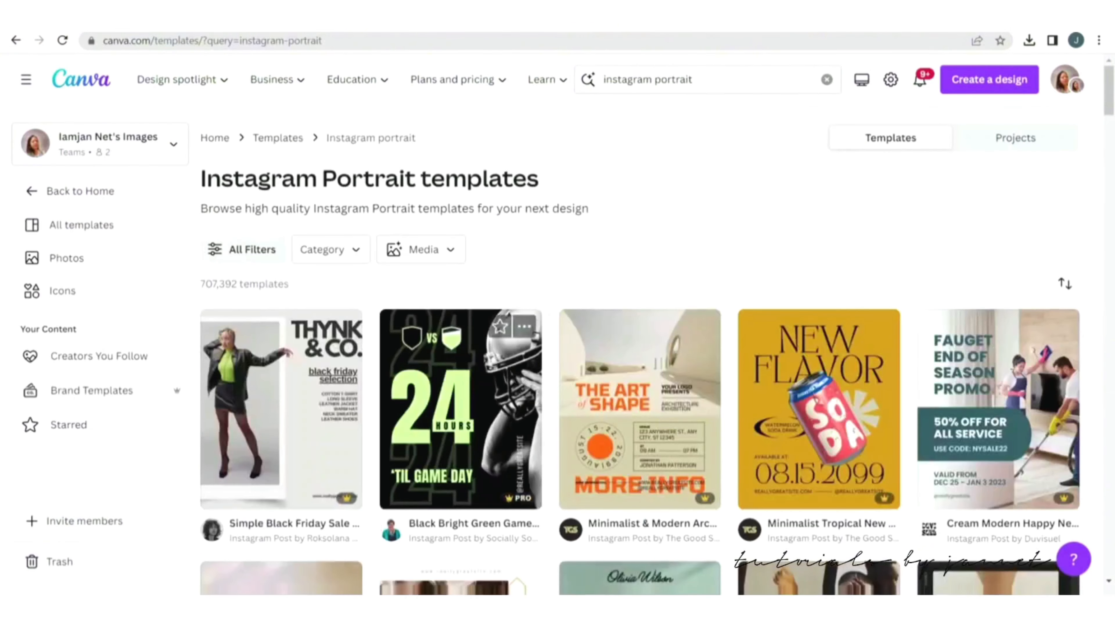
Open the Simple Black Friday Sale Fashion Photo Portrait template for customizing and delete all of its elements.
scroll(281, 334, down, 2)
scroll(281, 333, up, 1)
scroll(281, 334, down, 1)
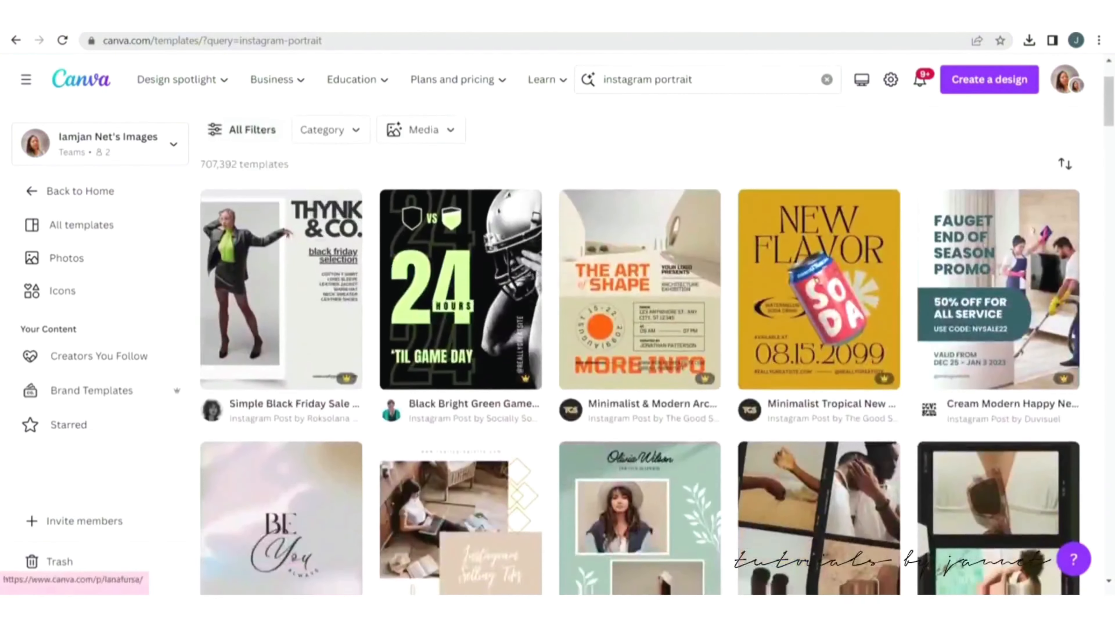
scroll(281, 334, up, 2)
click(281, 373)
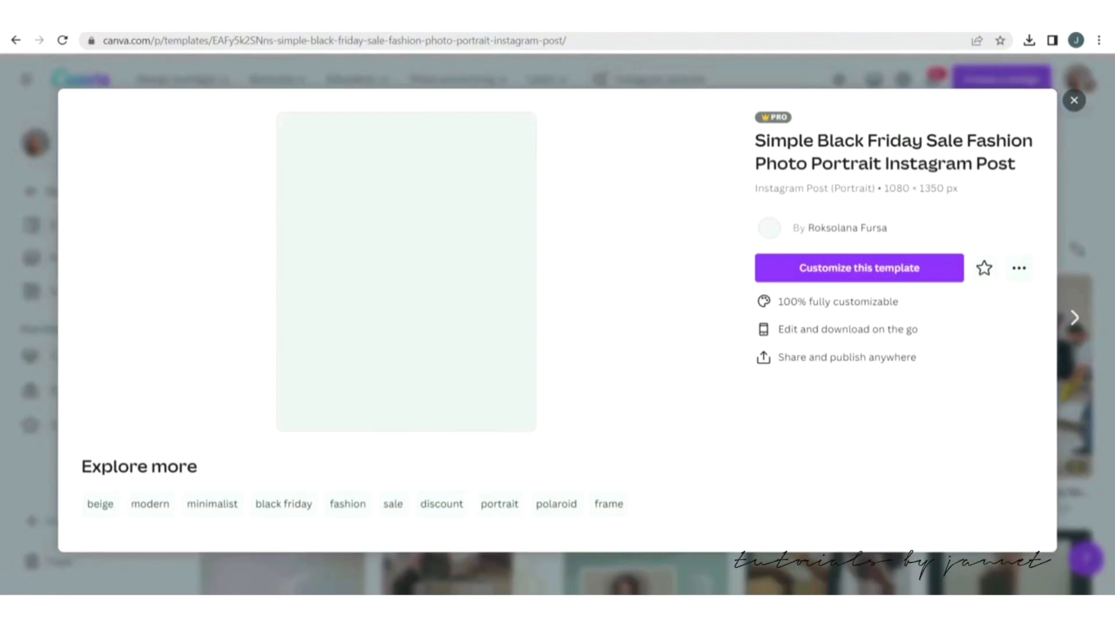
click(859, 268)
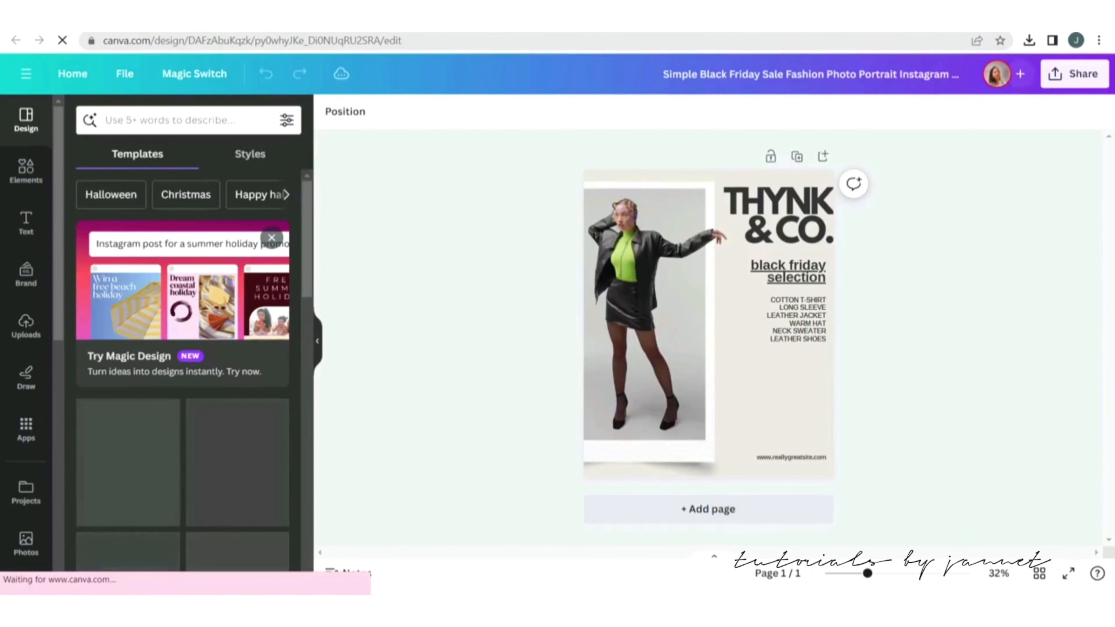
key(ctrl+a)
key(Delete)
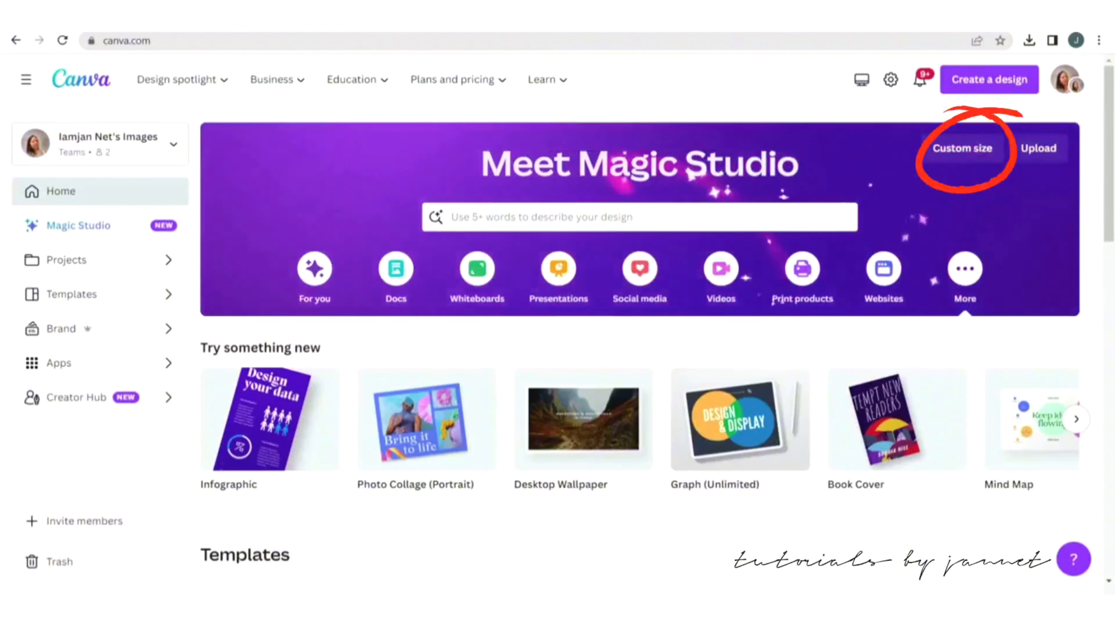
Create a new custom-size design of 1080 × 1350 px.
text(instagram post portrait)
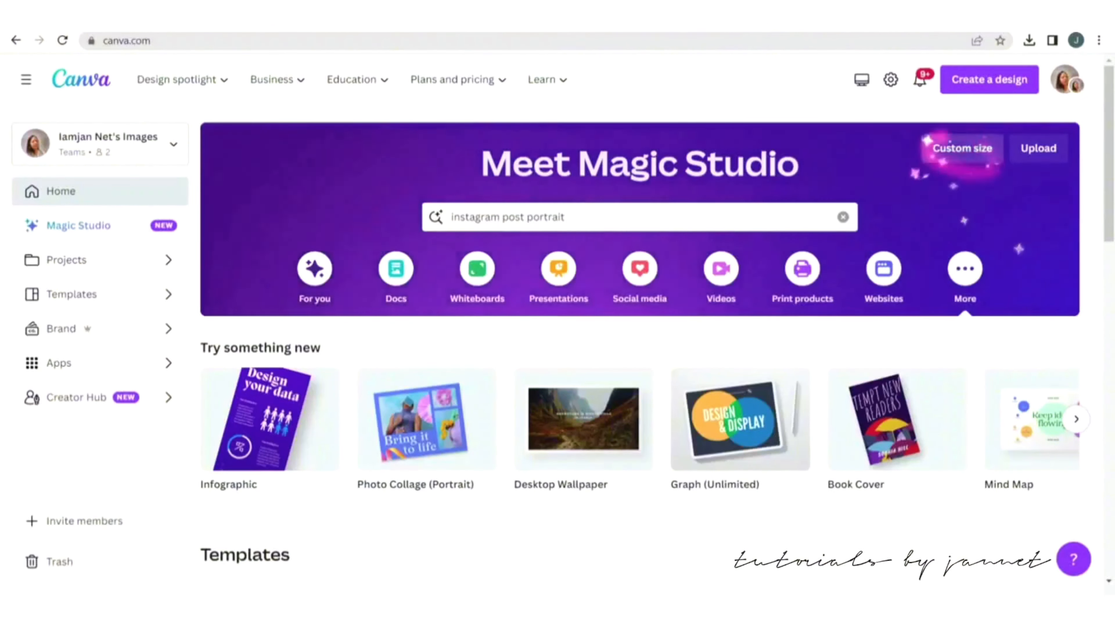
click(962, 149)
key(BackSpace)
key(BackSpace)
key(BackSpace)
text(1)
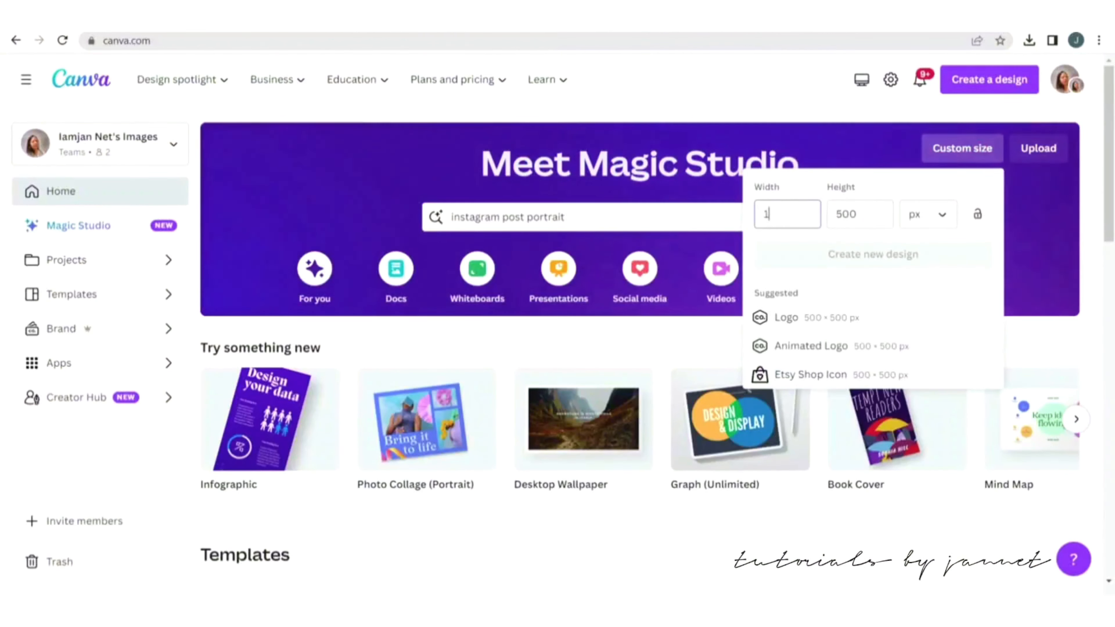
text(080)
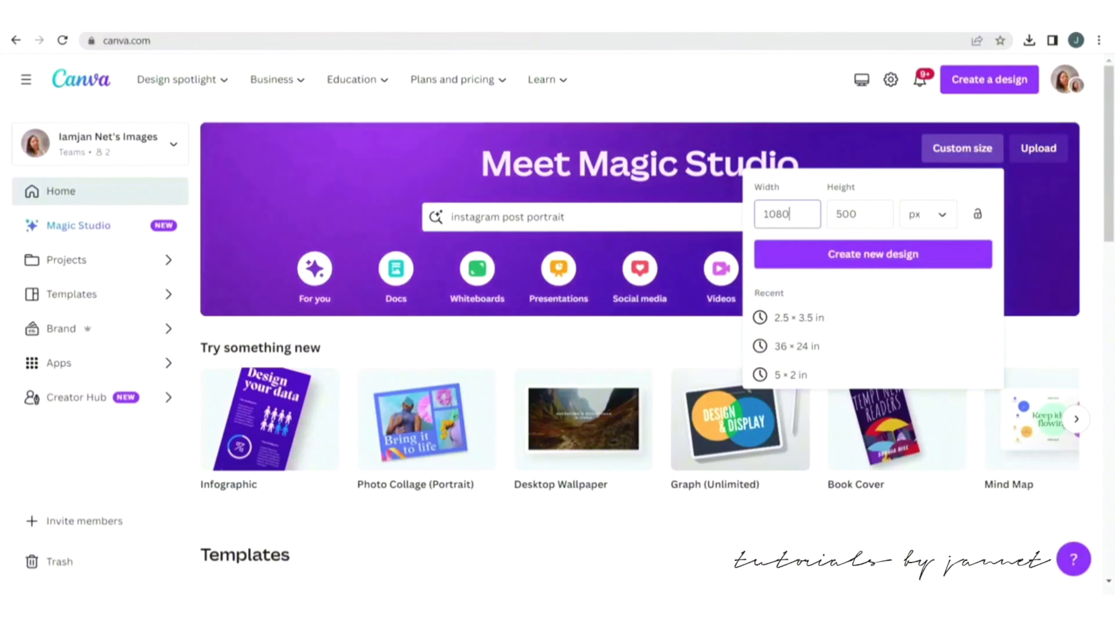
key(Tab)
key(BackSpace)
text(1)
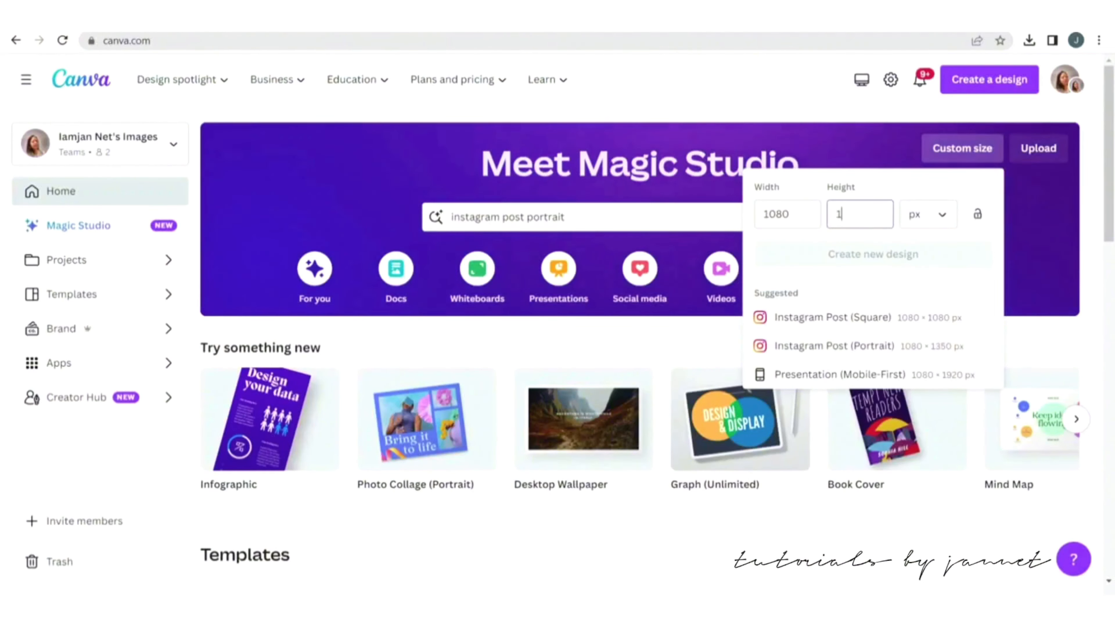
text(350)
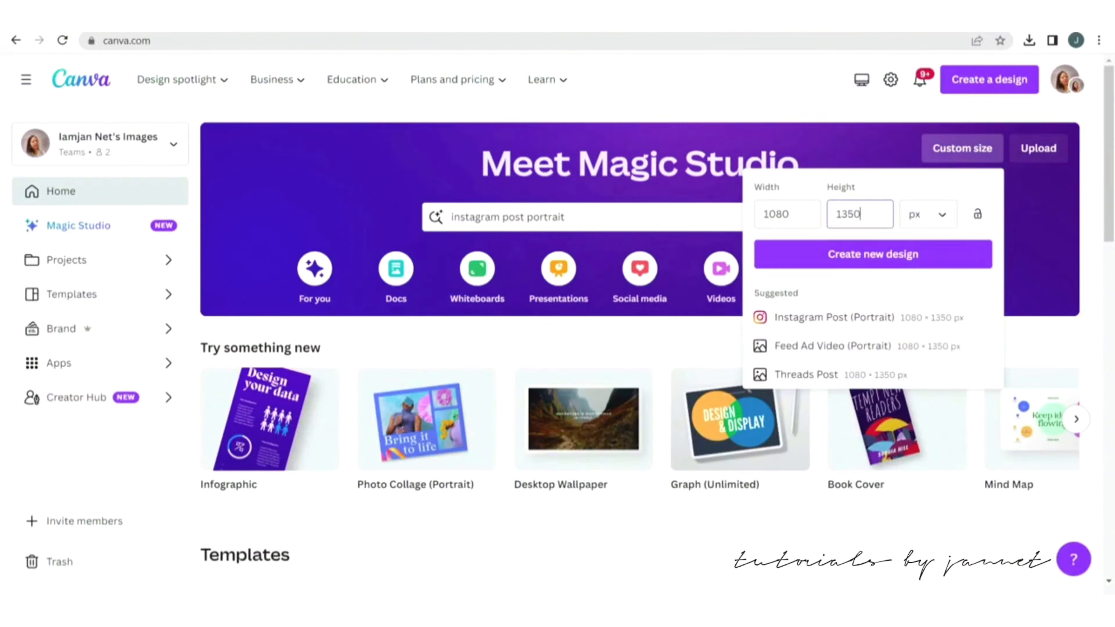
click(872, 255)
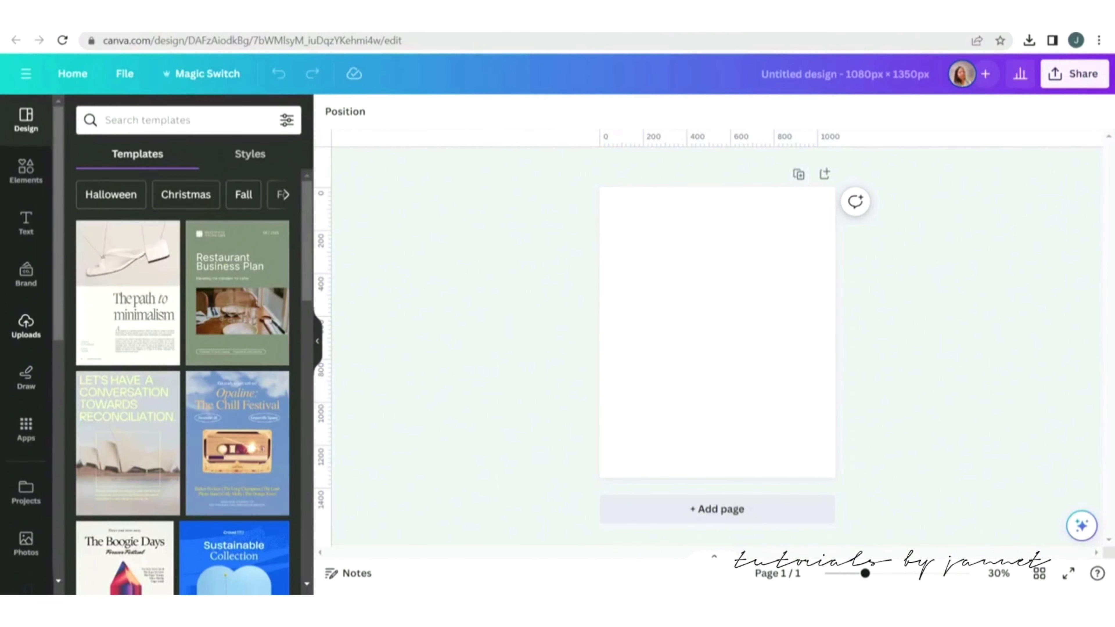
Add the uploaded photo of the woman in the gold dress and enlarge it to fill the page.
click(26, 326)
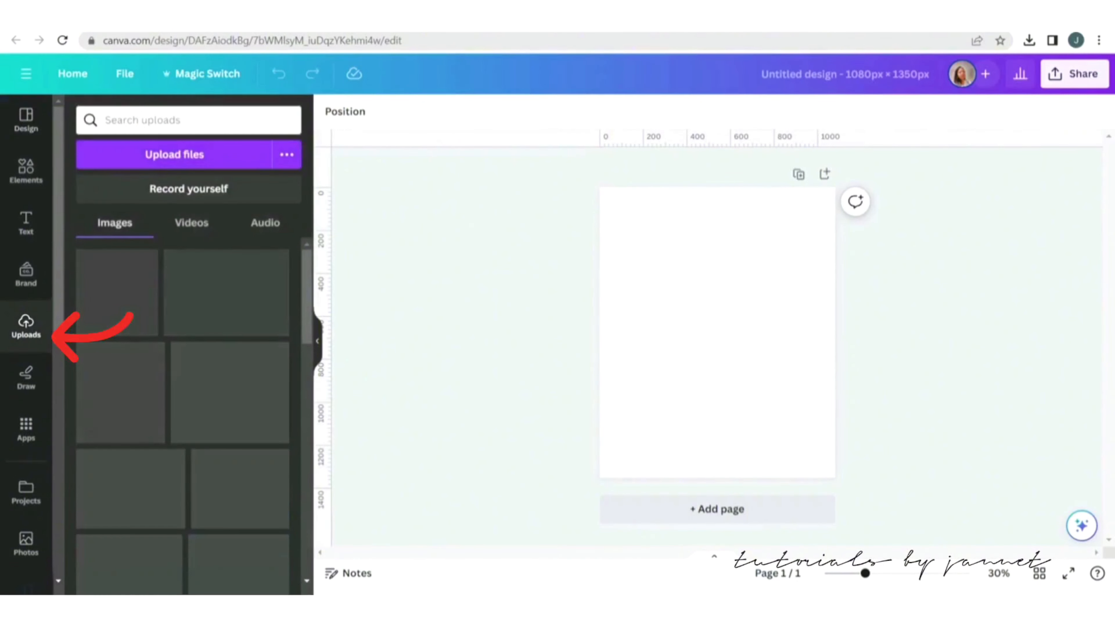
click(173, 296)
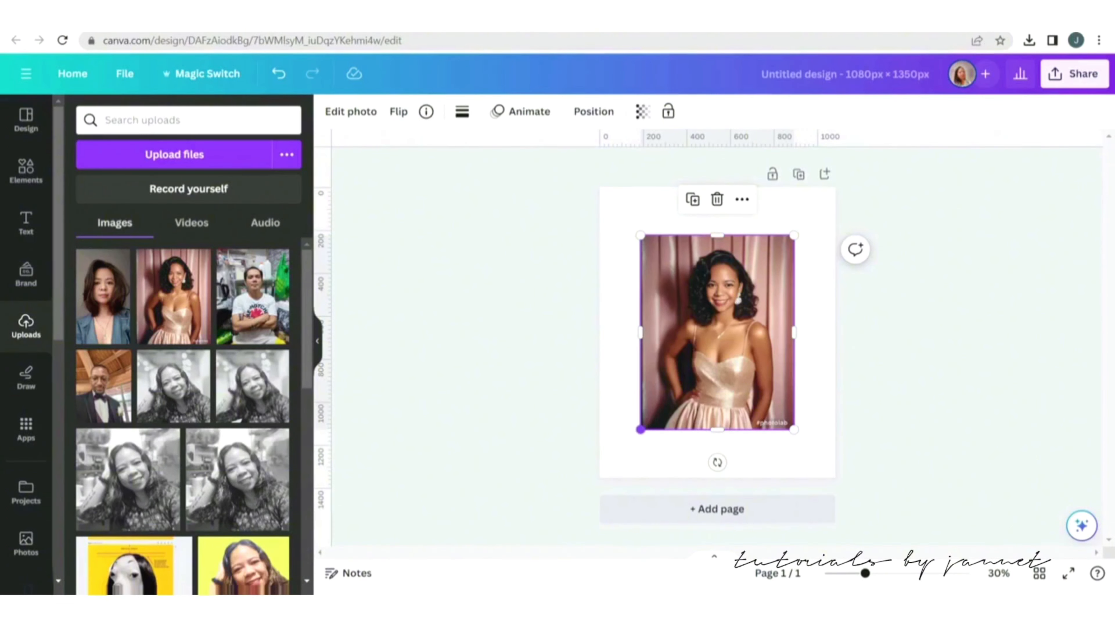
drag(641, 430, 588, 495)
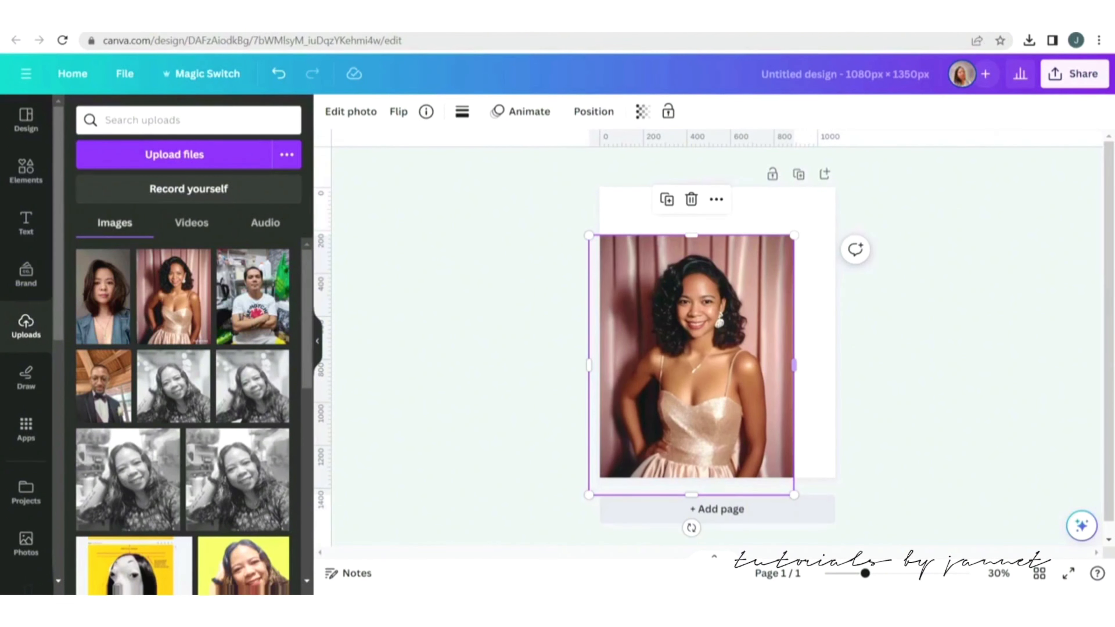
drag(794, 235, 834, 183)
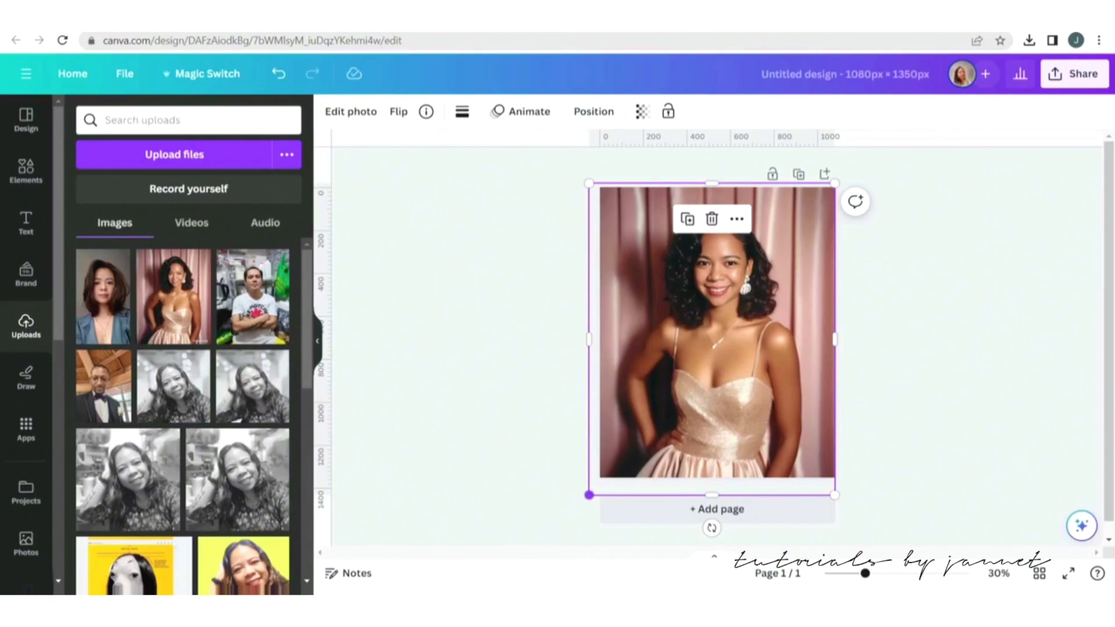
drag(589, 495, 543, 547)
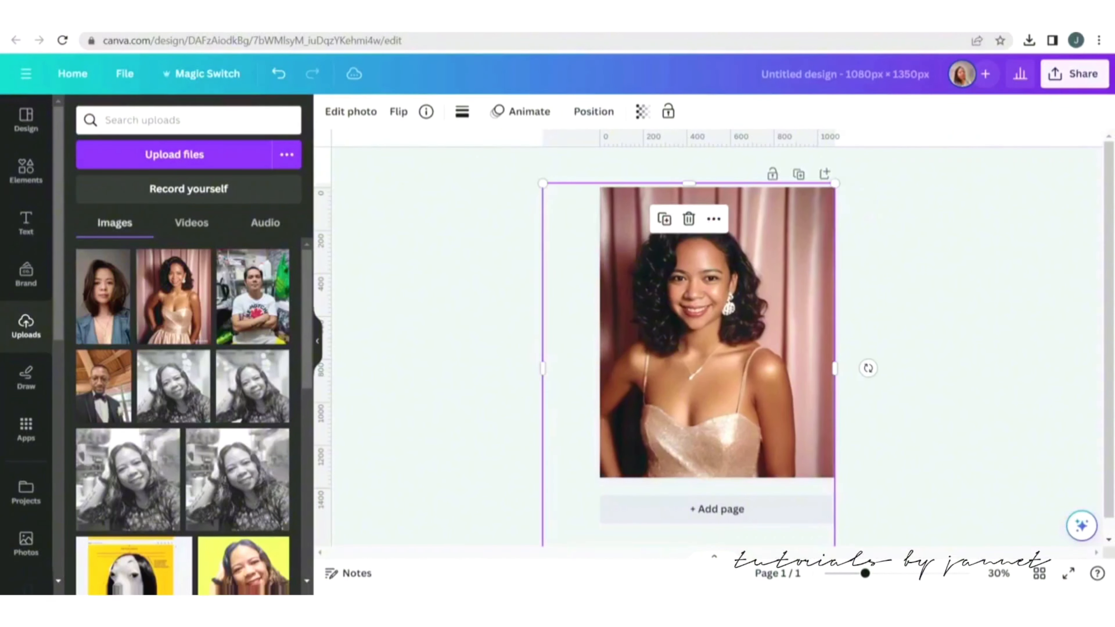
Shift the photo slightly right and remove its background with BG Remover.
drag(702, 346, 729, 351)
click(957, 347)
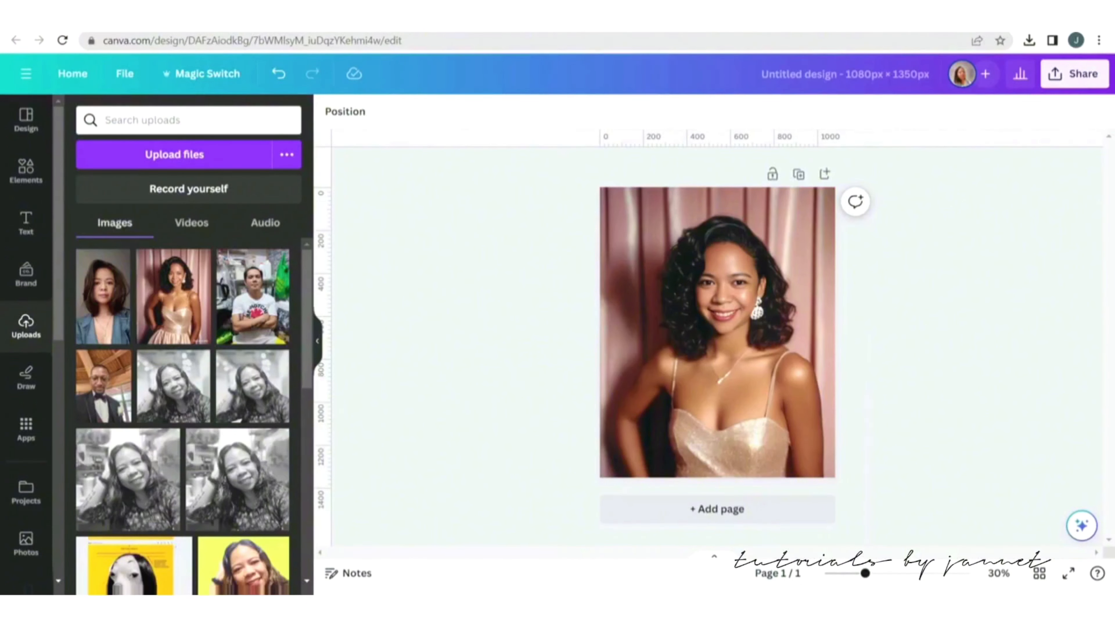
click(729, 351)
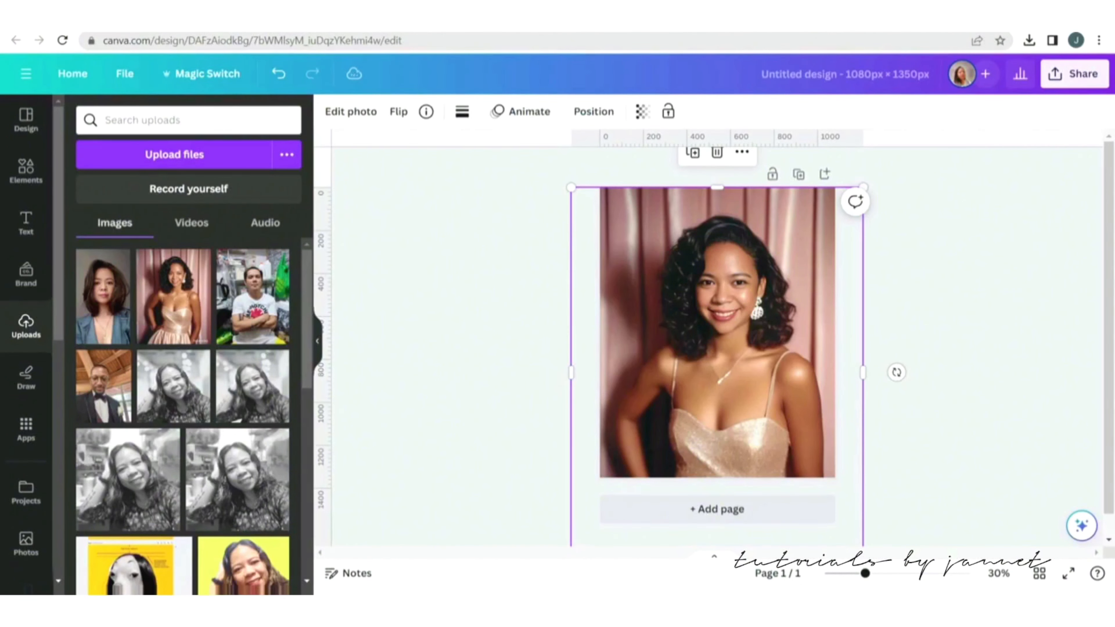
click(351, 111)
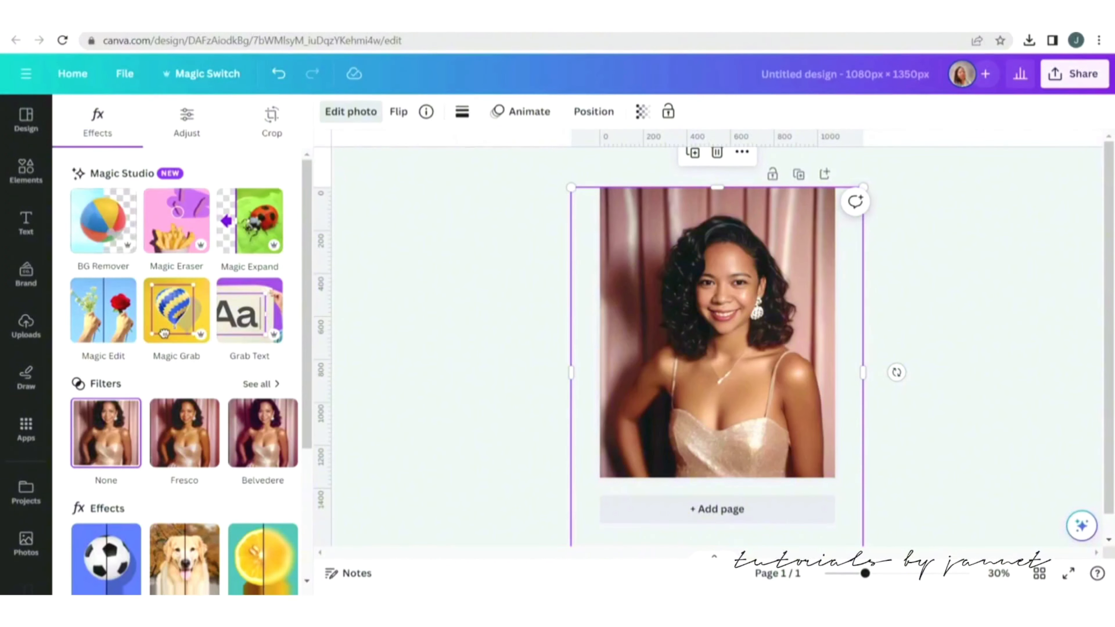
click(103, 220)
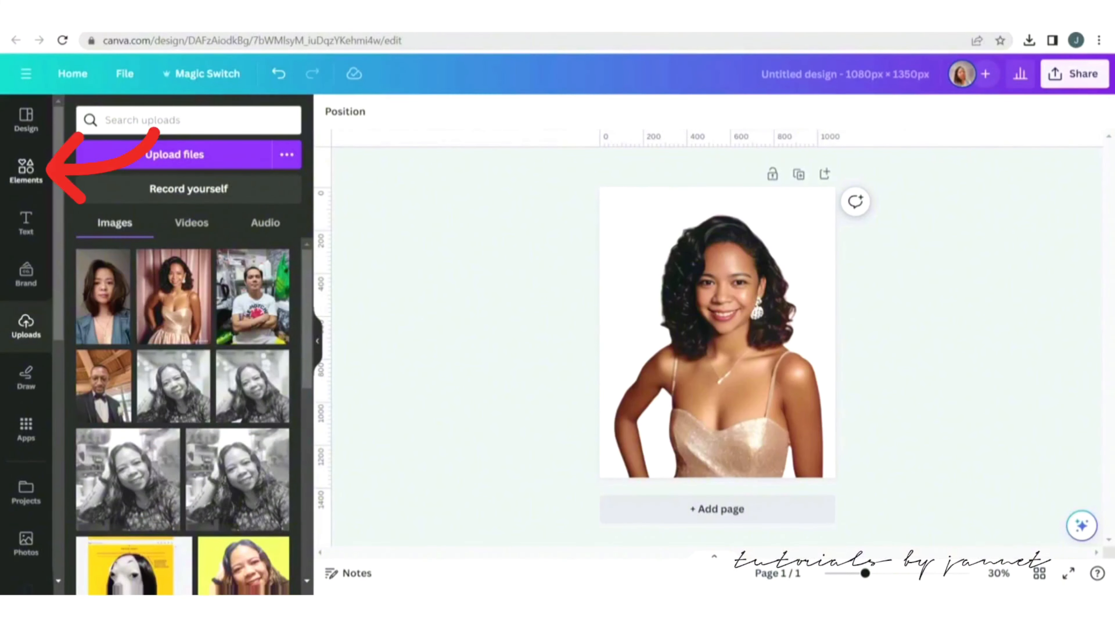
Search element photos for studio background and add the teal spotlight backdrop with hanging bulbs.
click(26, 171)
click(176, 120)
text(s)
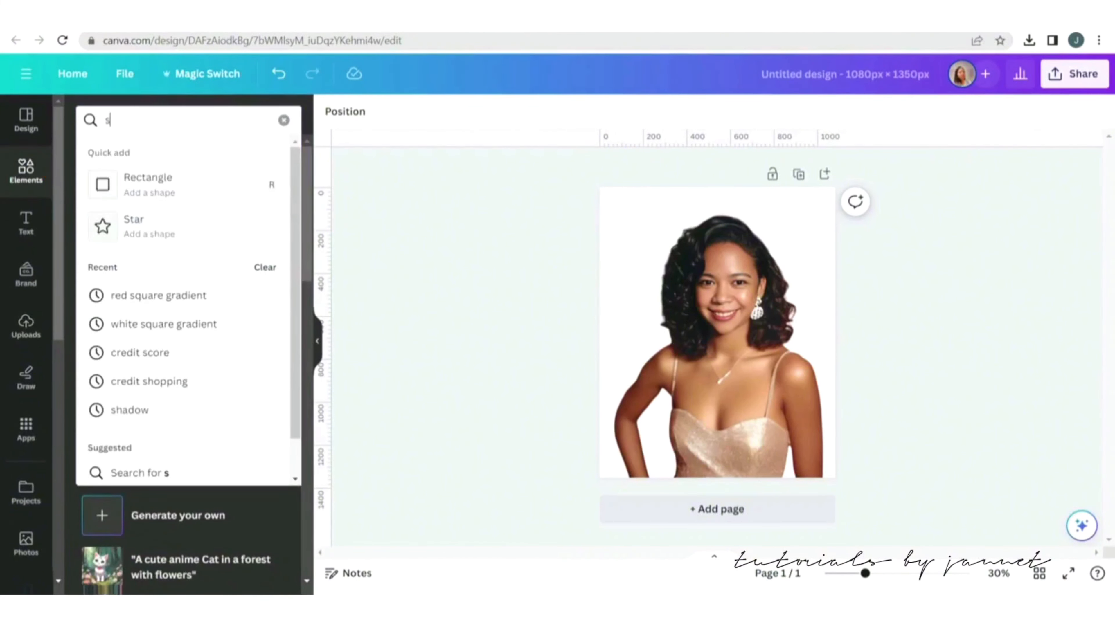
text(tudio ba)
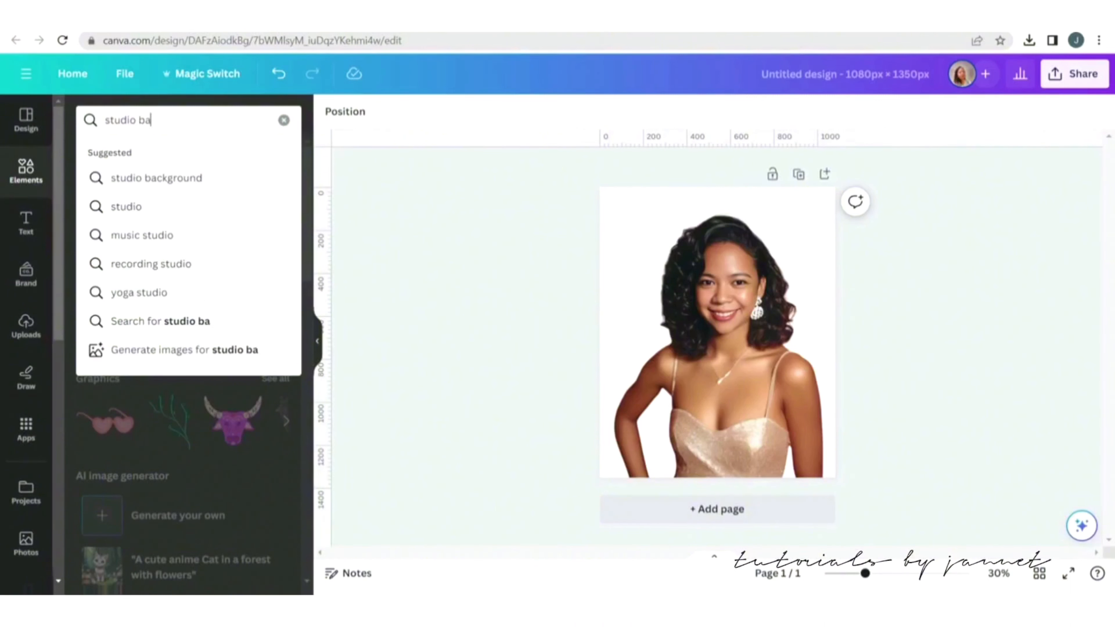
text(ckground)
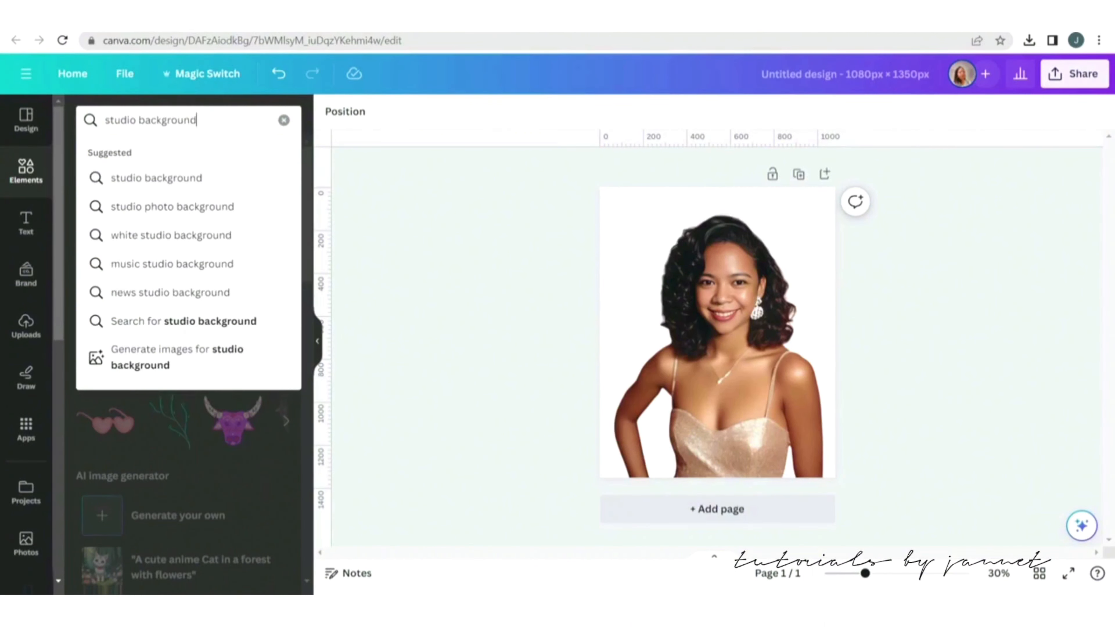
key(Return)
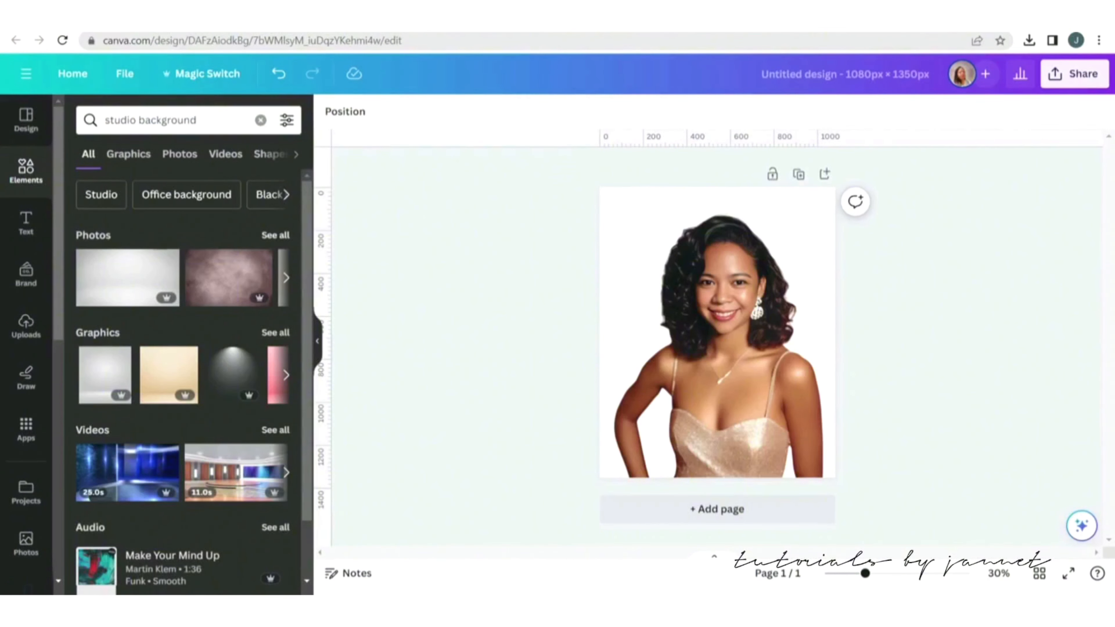
click(275, 235)
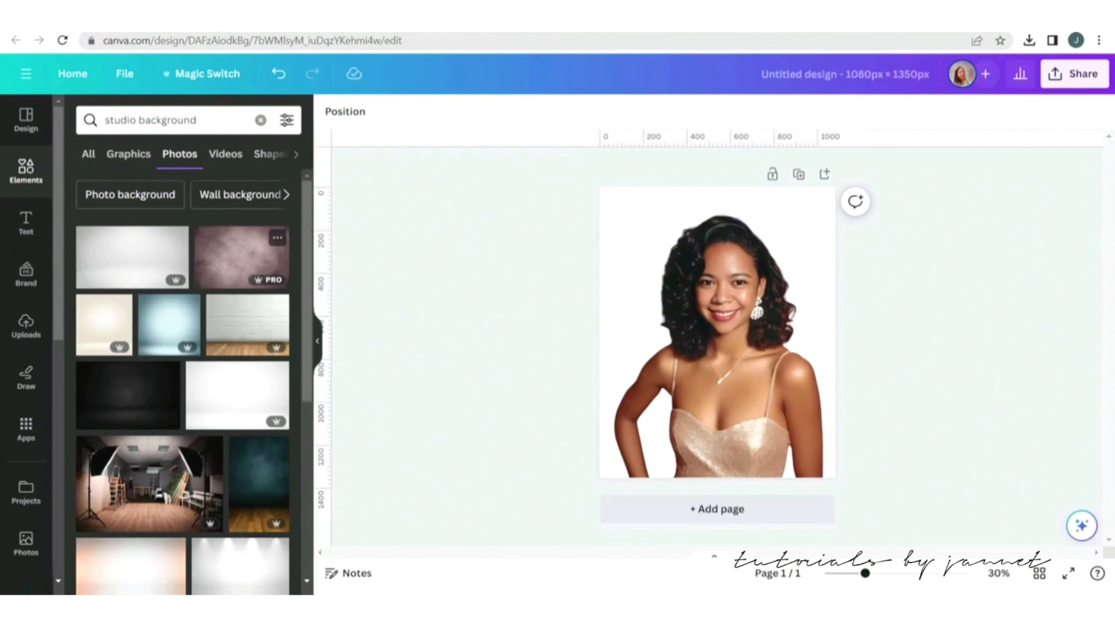
scroll(171, 325, down, 5)
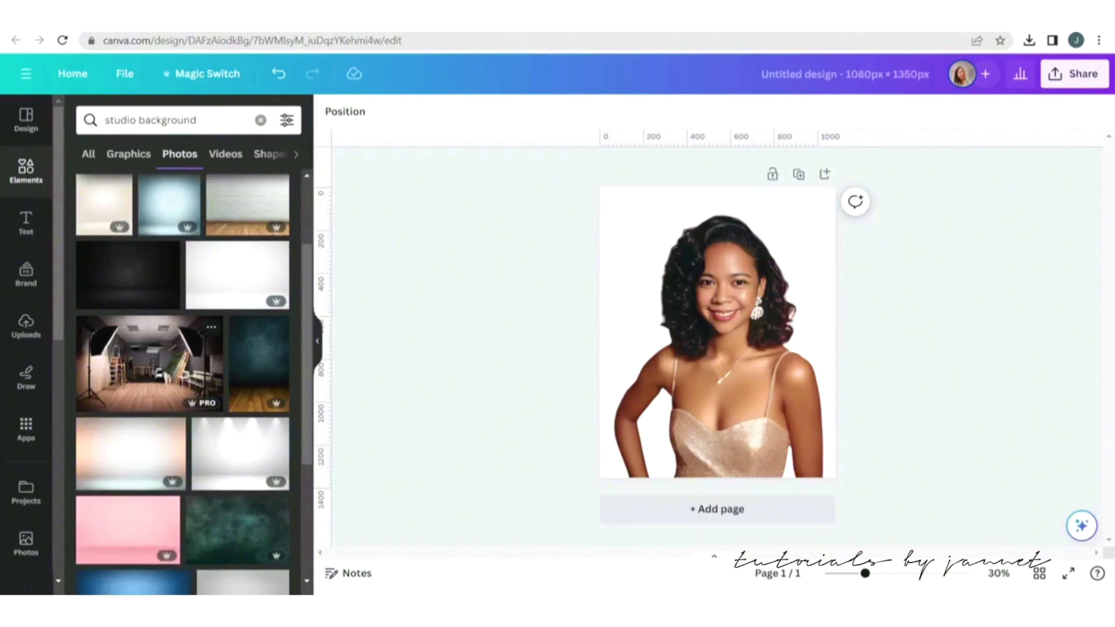
scroll(211, 333, down, 8)
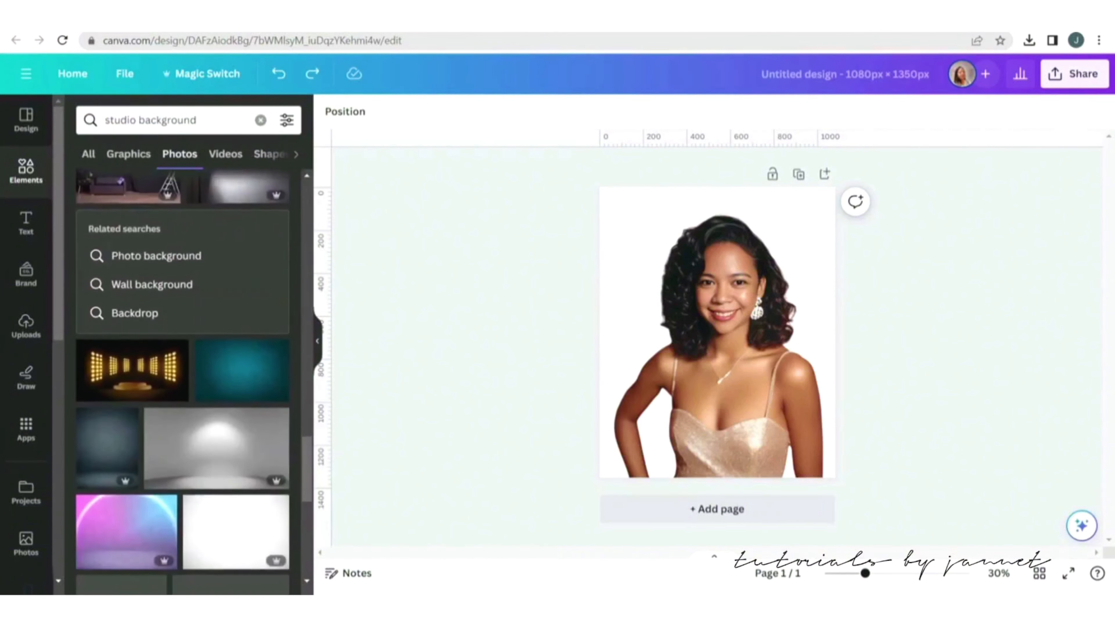
scroll(211, 334, down, 1)
scroll(210, 316, down, 8)
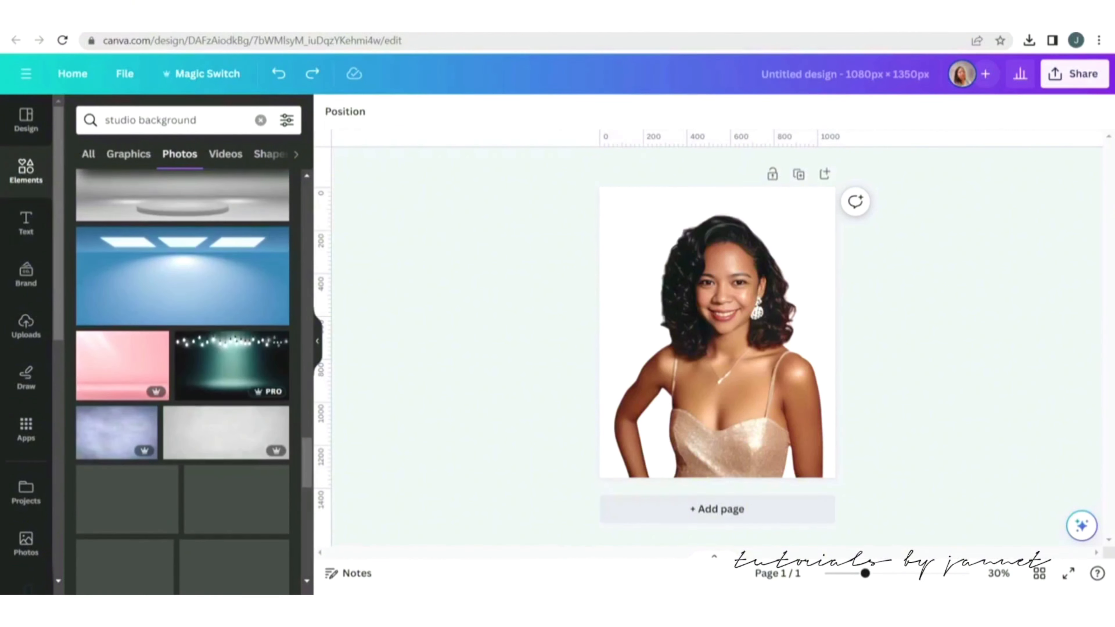
click(232, 364)
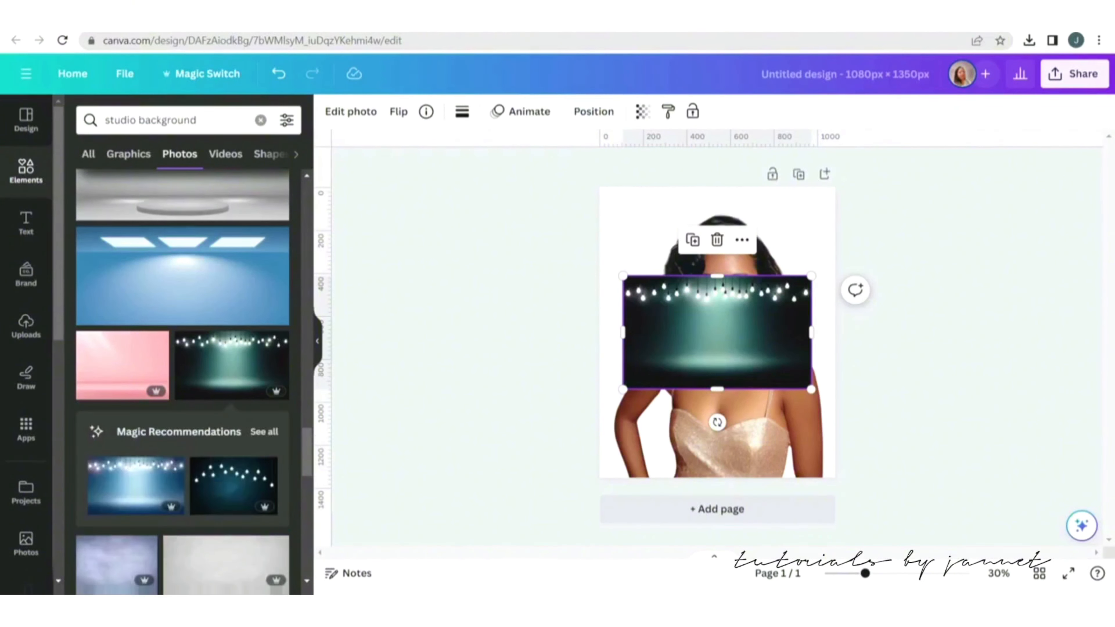
Stretch the backdrop to cover the whole page and send it behind the portrait.
drag(717, 333, 694, 244)
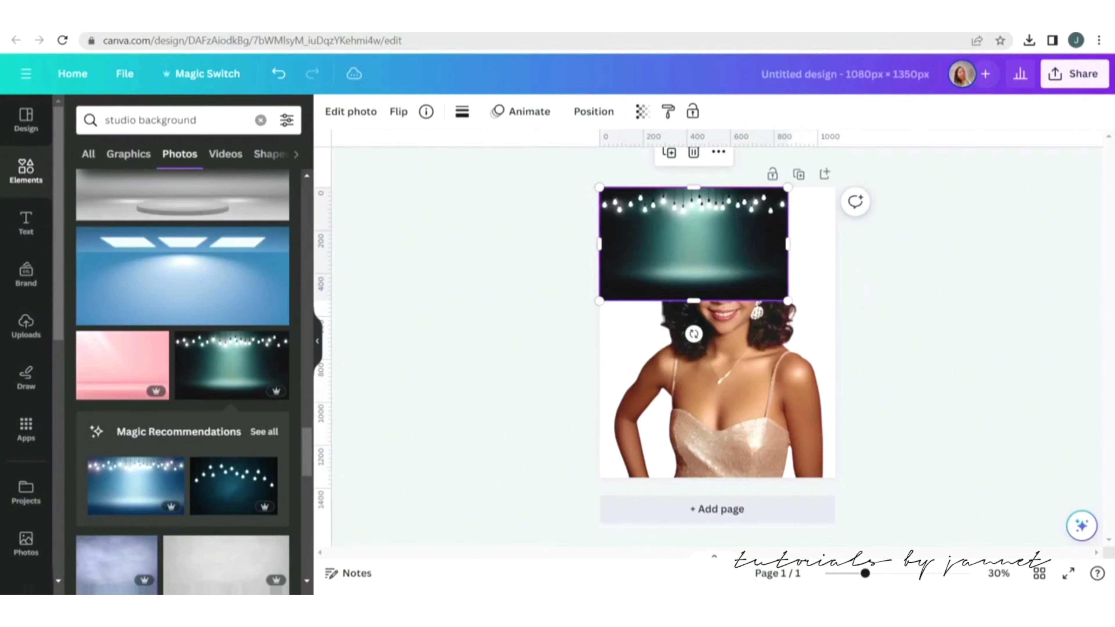
drag(788, 301, 835, 329)
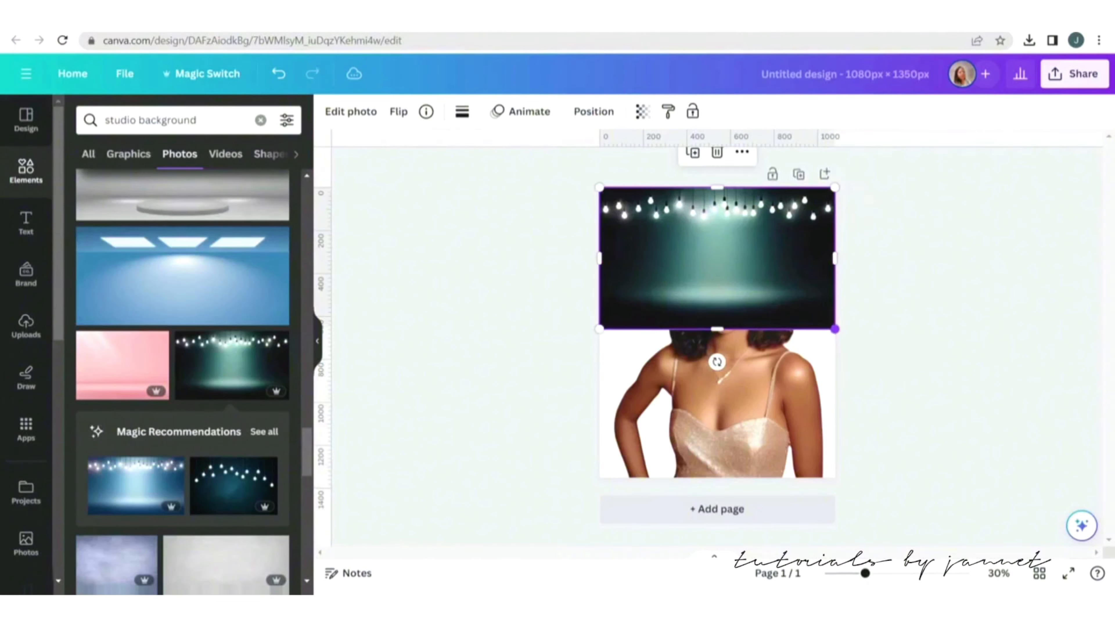
drag(717, 329, 716, 477)
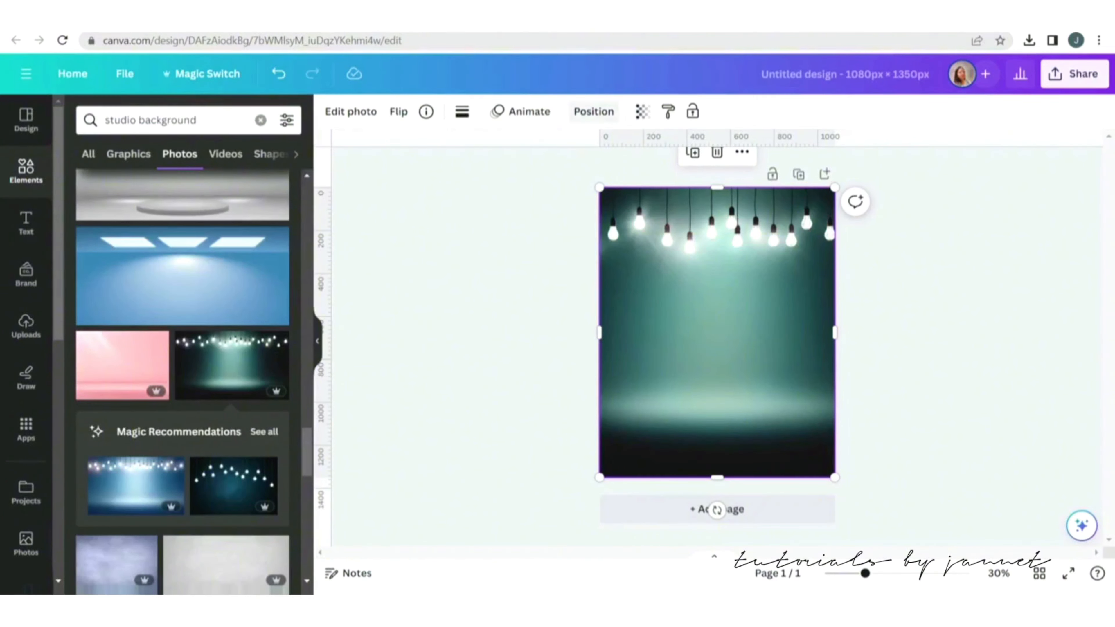
click(594, 111)
click(232, 177)
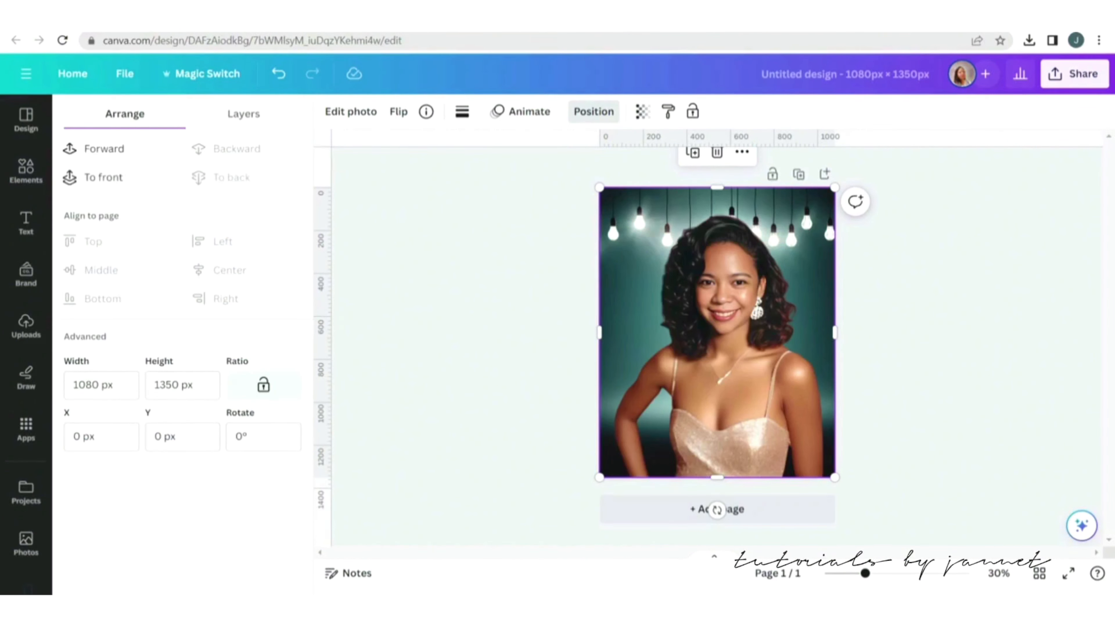
click(593, 111)
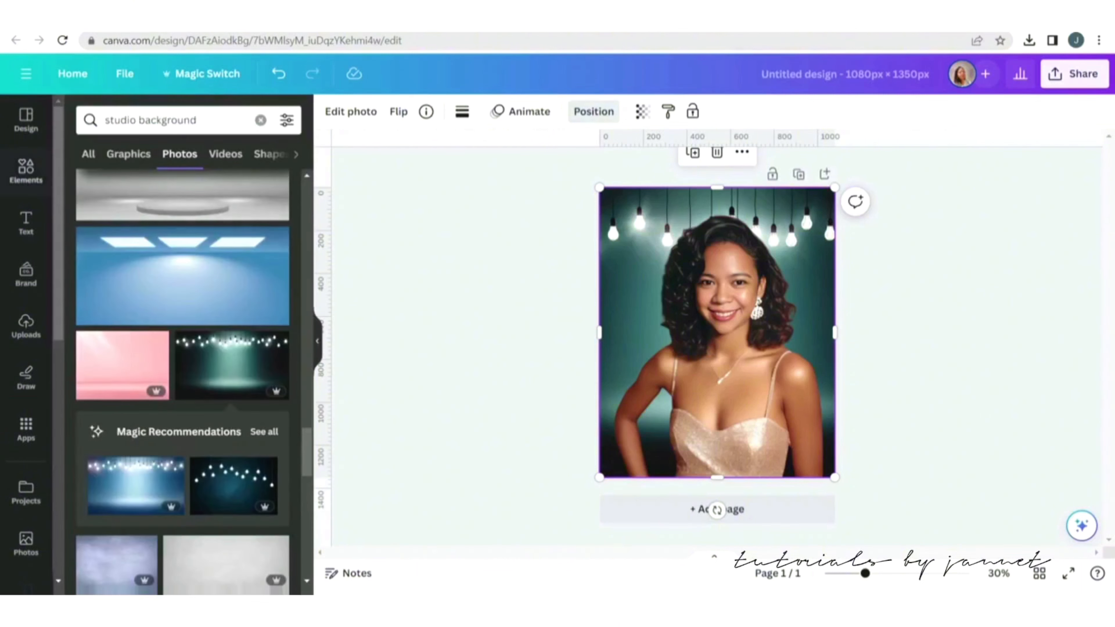
Trim the portrait's top edge down slightly.
click(720, 290)
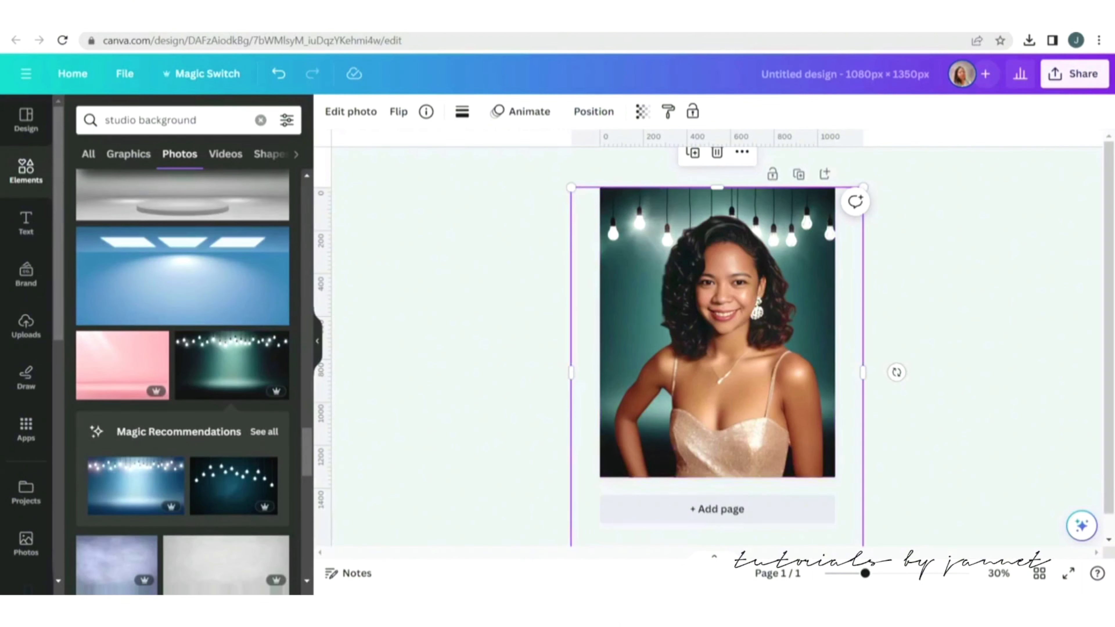
drag(717, 187, 717, 201)
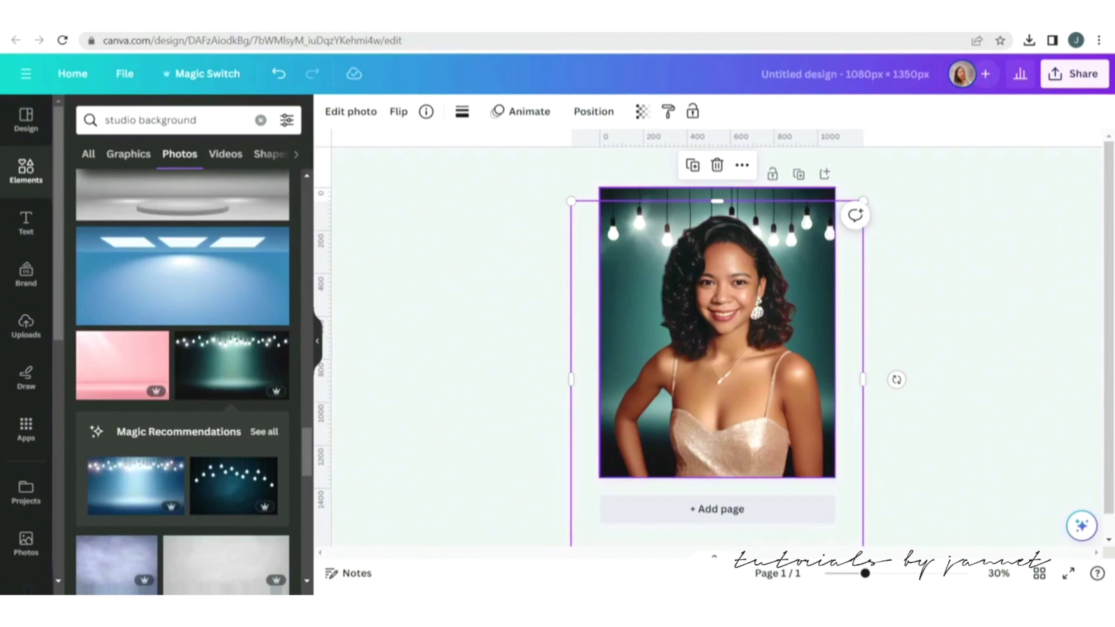
Search photos for party background and replace the backdrop with the gold glitter bokeh photo.
click(717, 193)
click(931, 264)
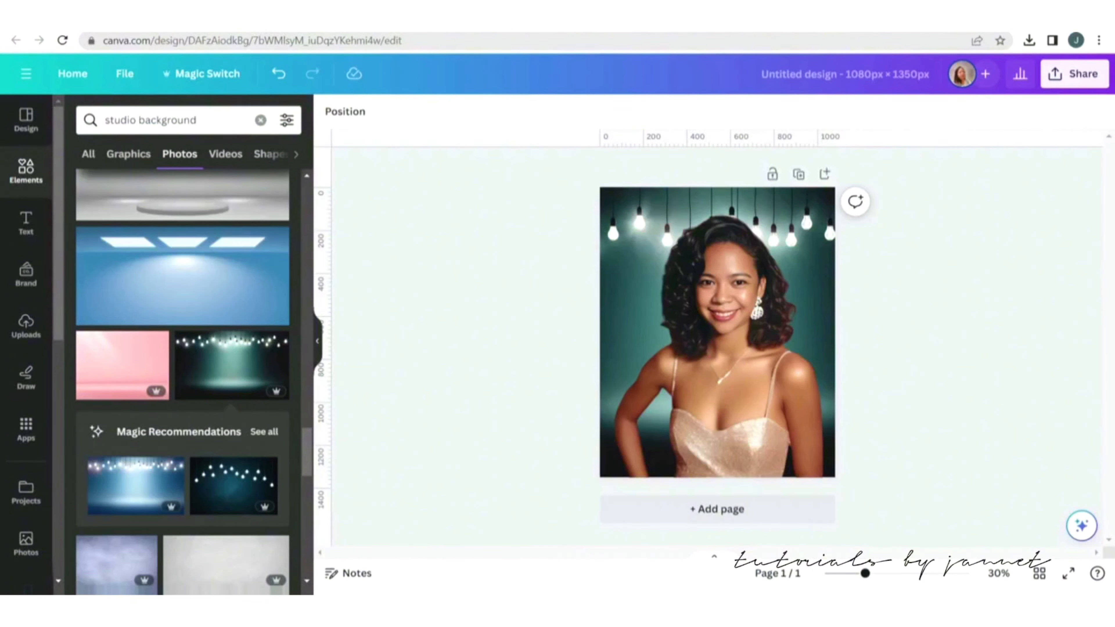
click(119, 120)
double_click(119, 119)
text(p)
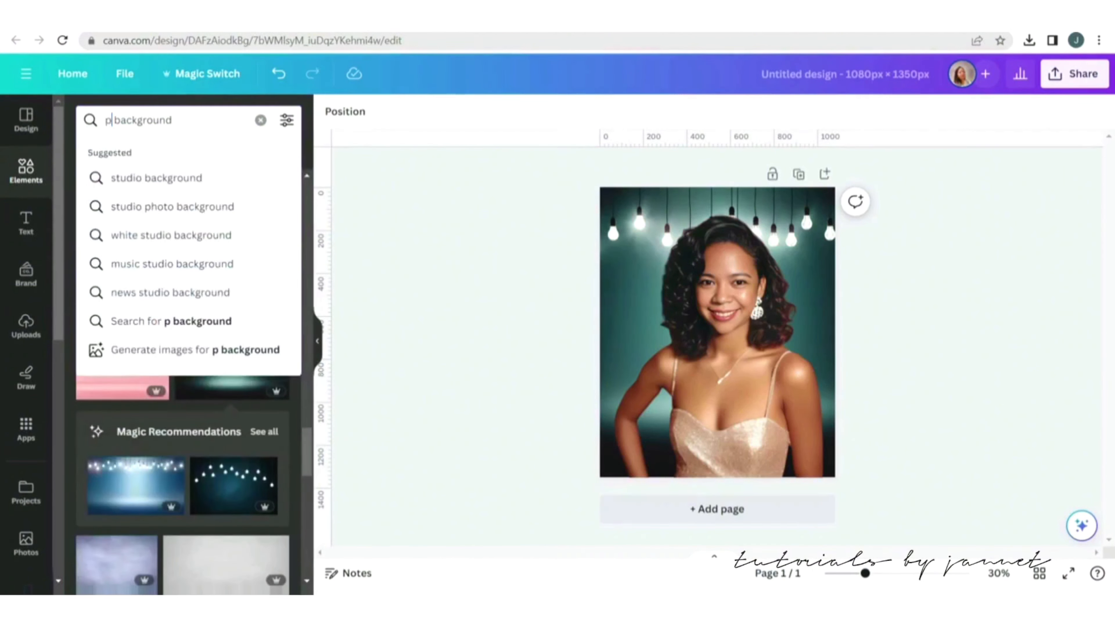
text(arty)
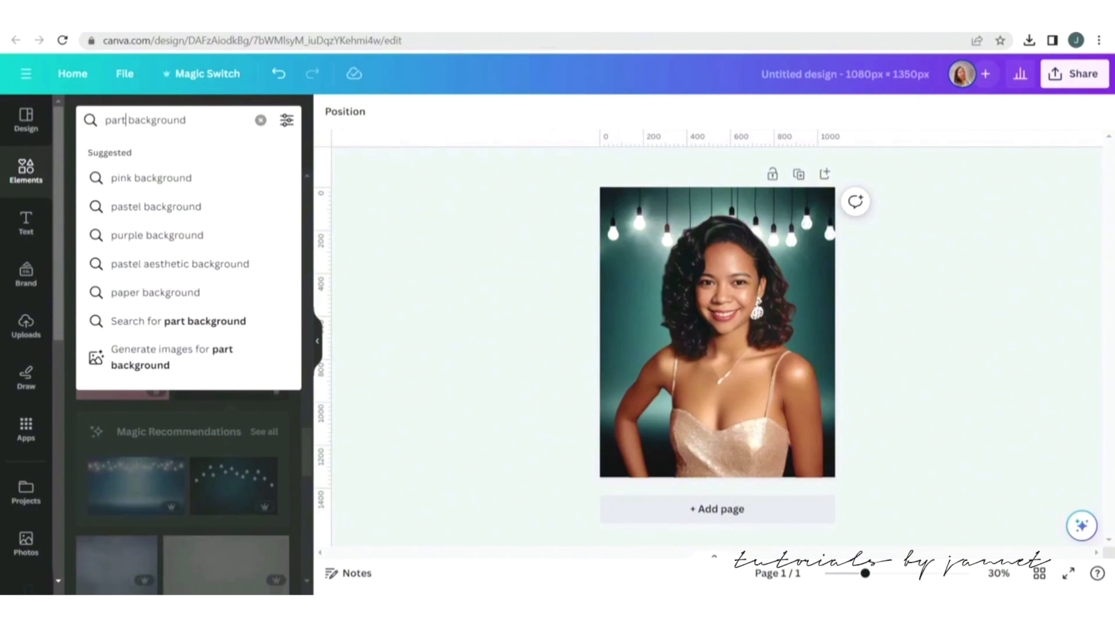
key(Return)
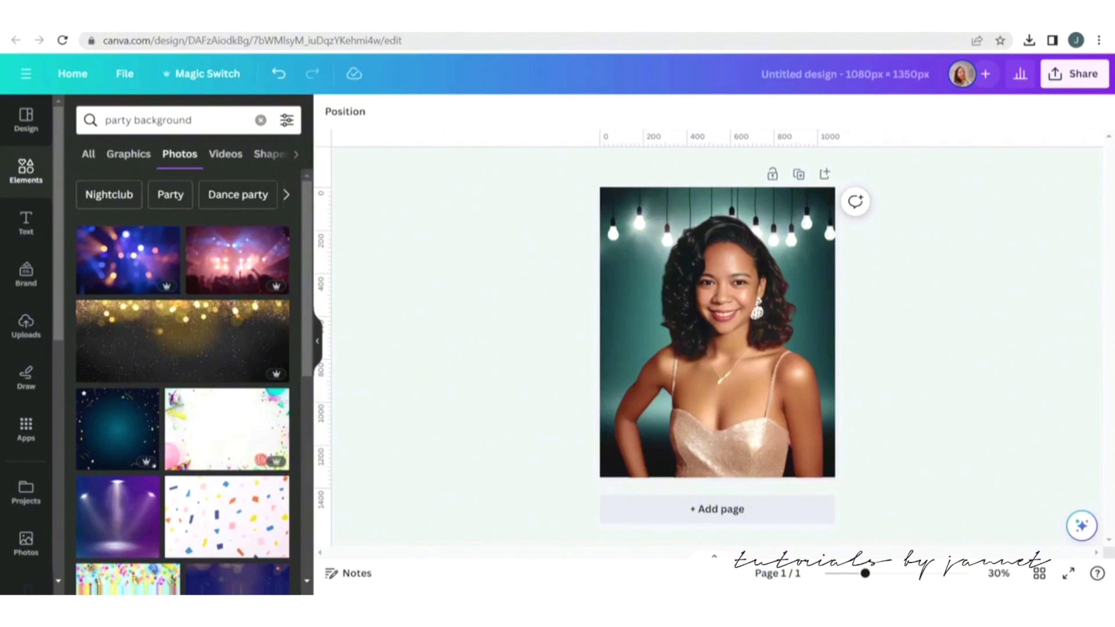
drag(118, 428, 603, 205)
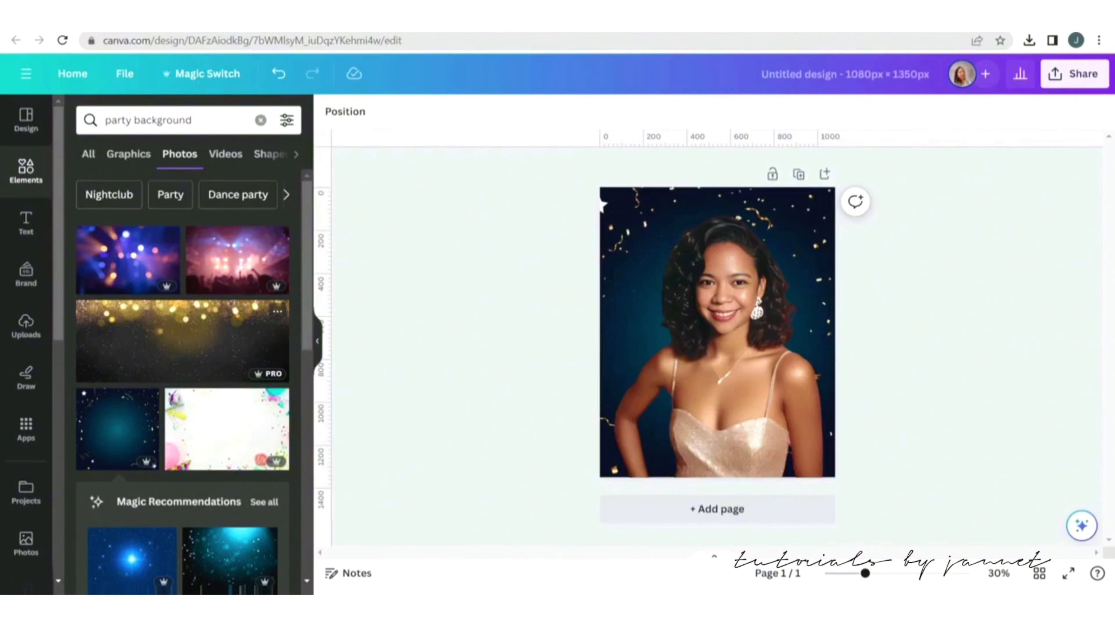
drag(182, 341, 614, 219)
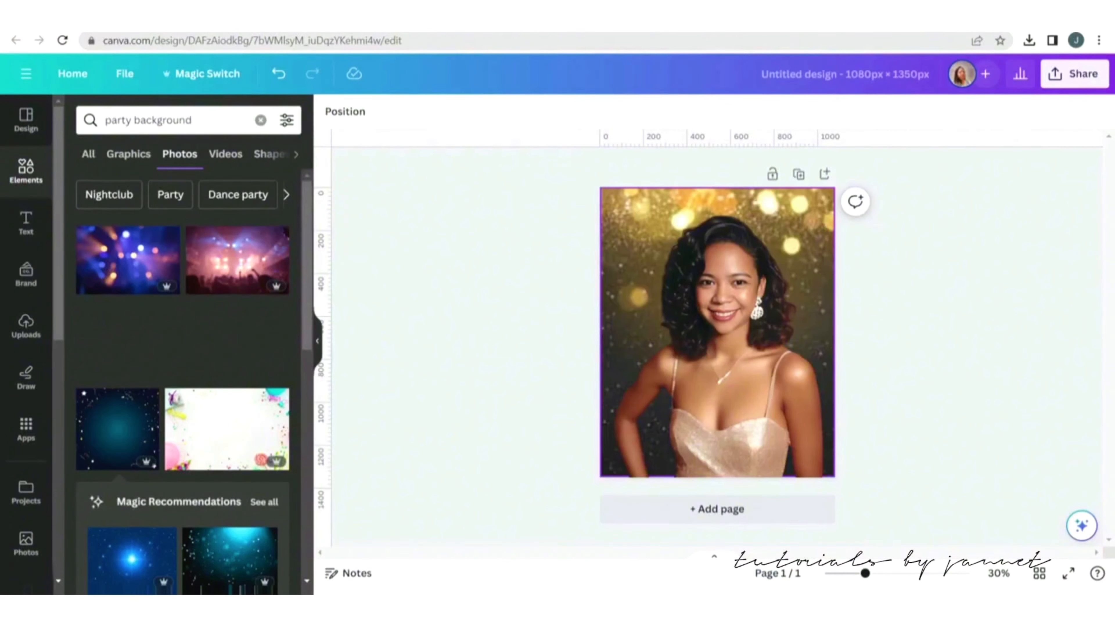
Add a text box reading "Party" over the middle of the portrait.
scroll(182, 381, down, 1)
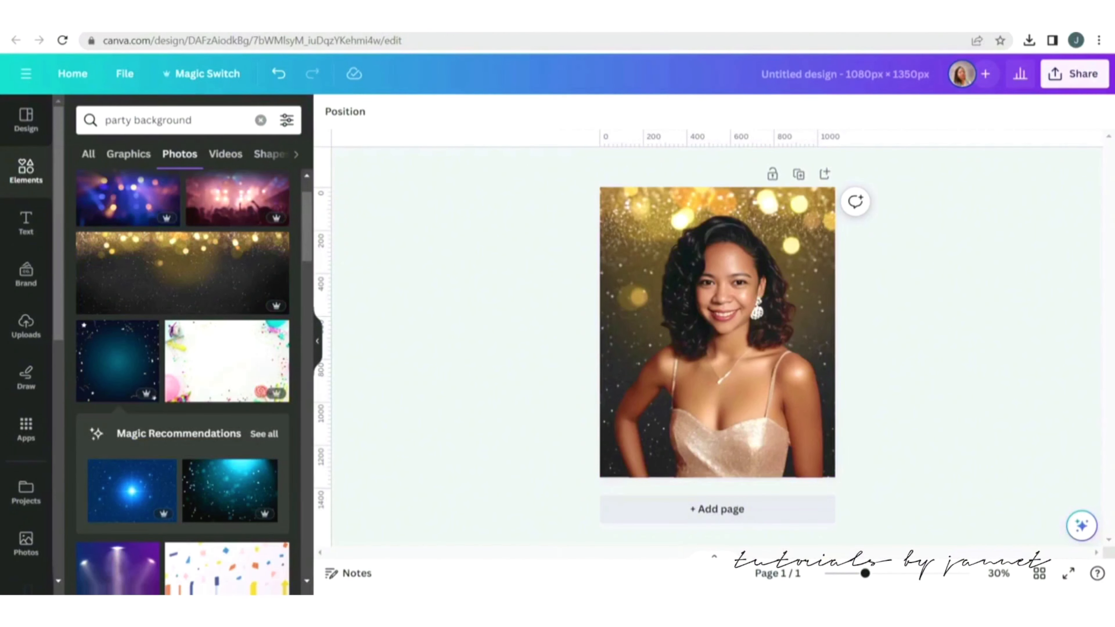
key(t)
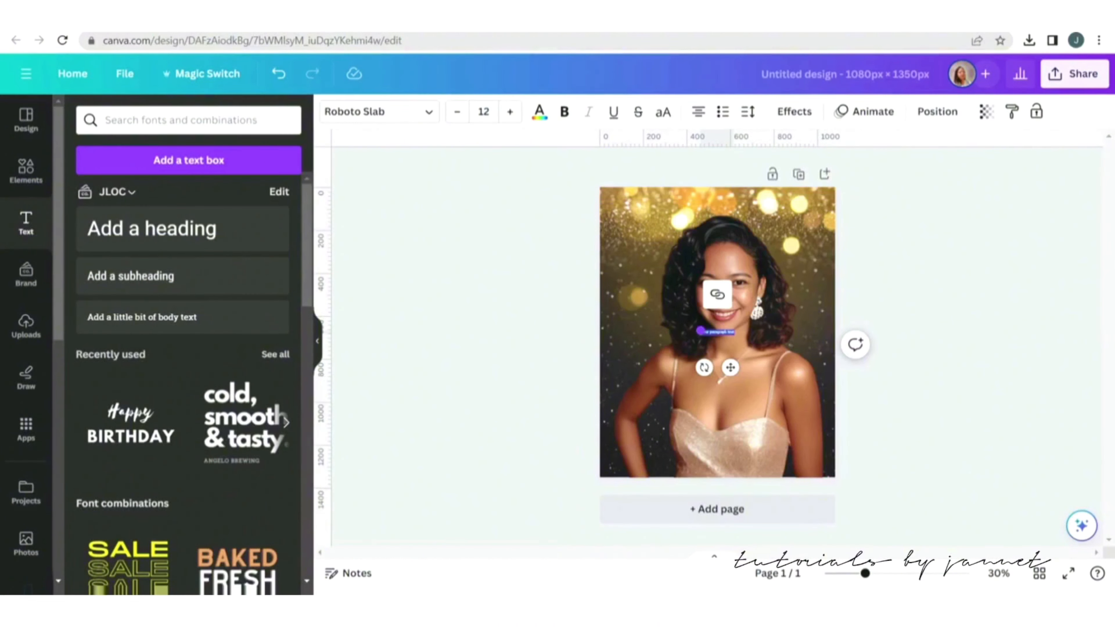
drag(699, 330, 617, 321)
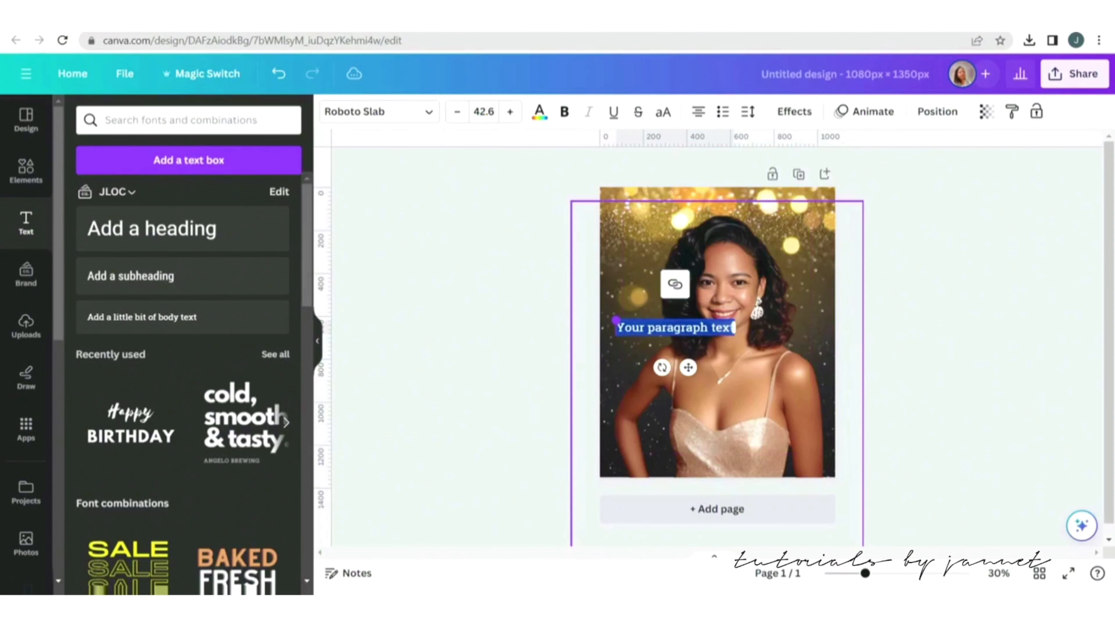
key(BackSpace)
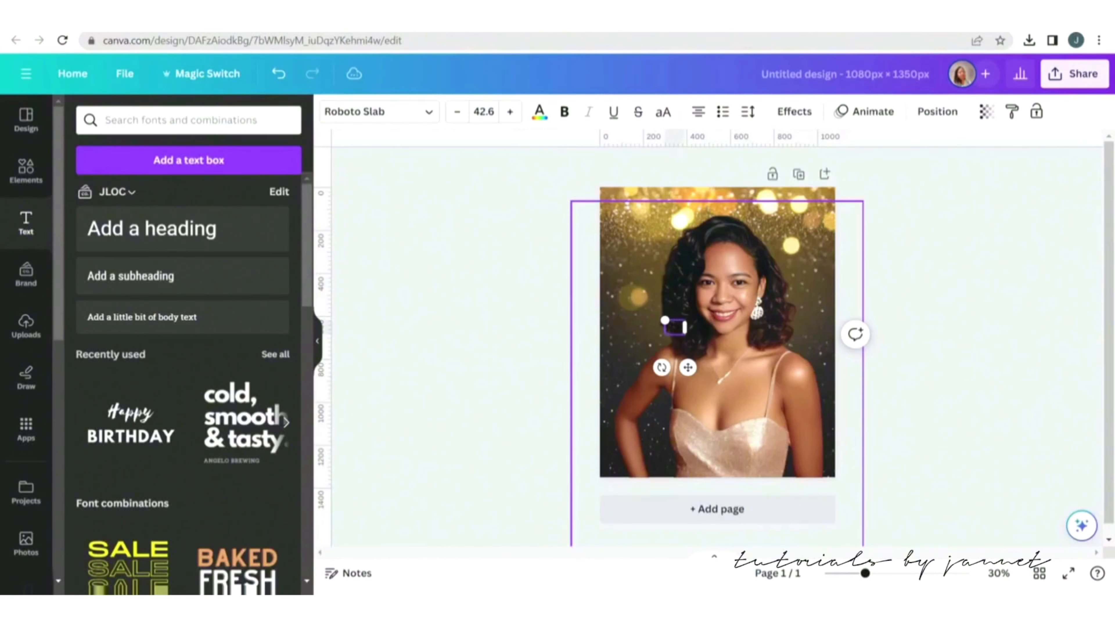
text(lo)
click(518, 328)
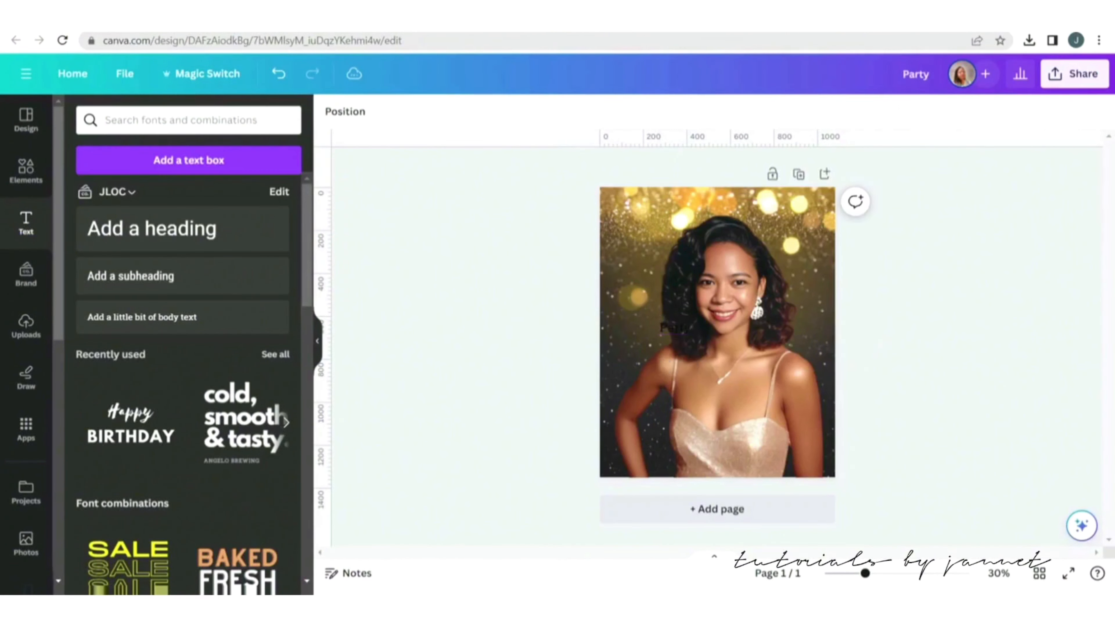
Color the Party text white and move it to the portrait's top-left corner.
click(675, 327)
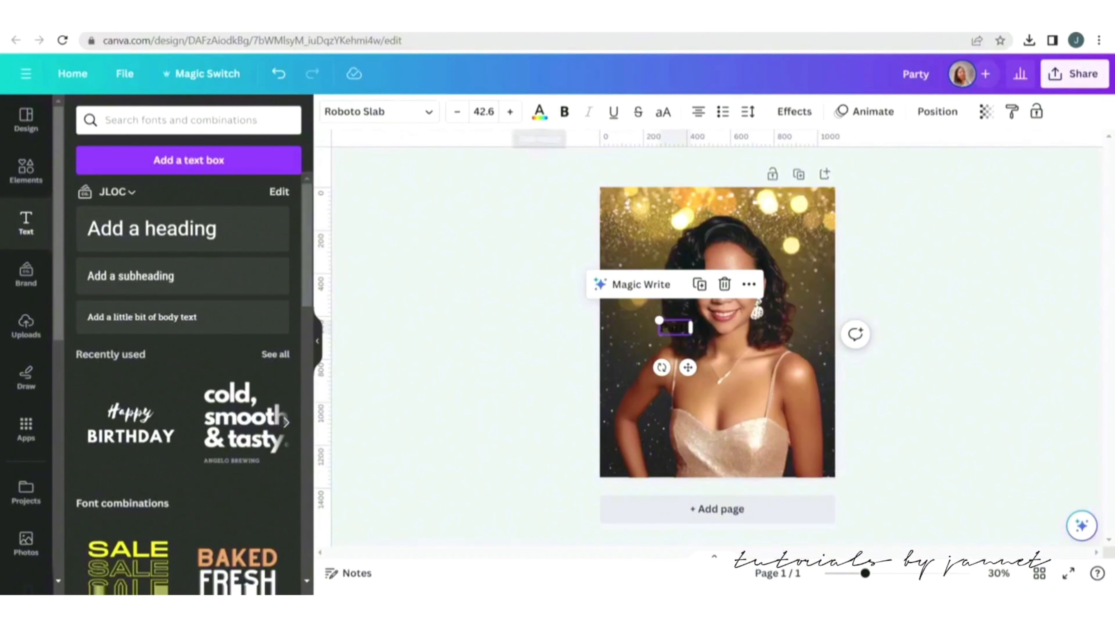
click(540, 111)
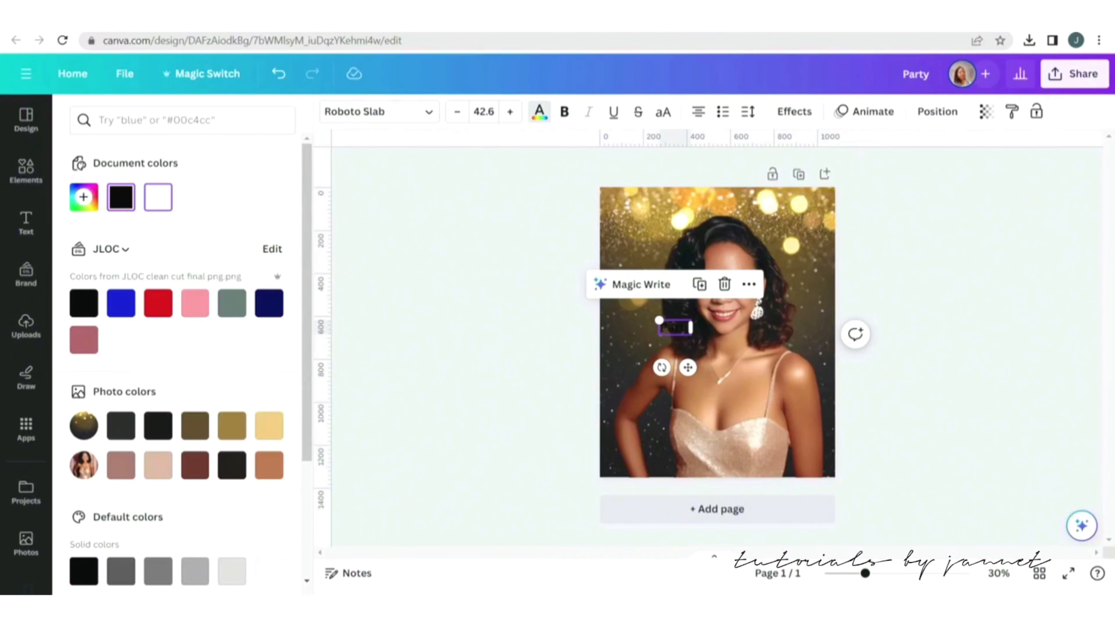
click(158, 196)
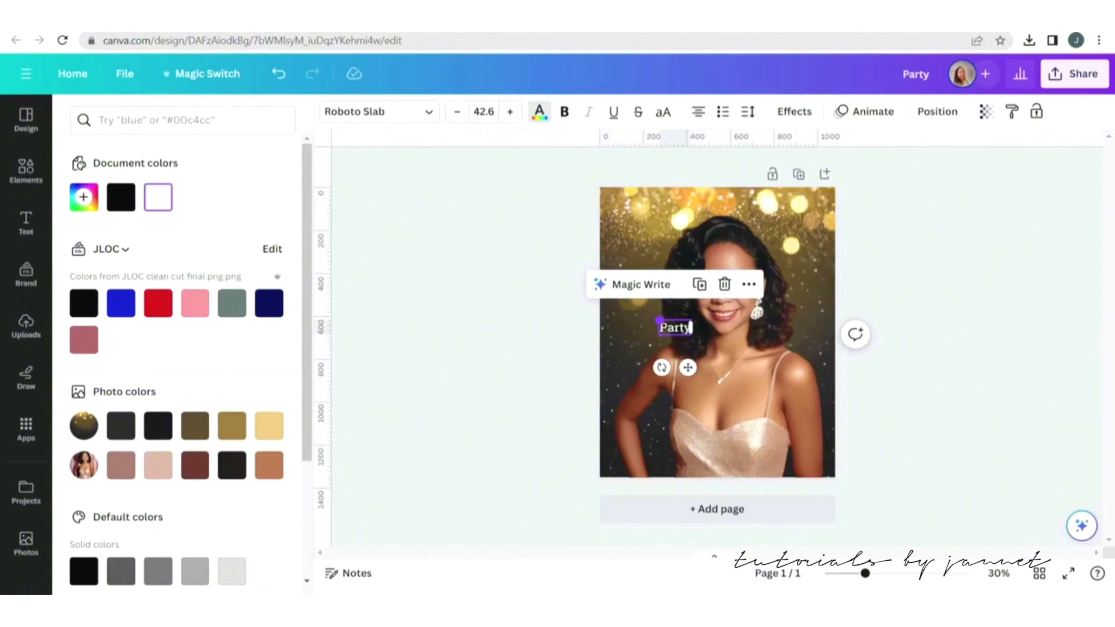
drag(659, 320, 652, 215)
Apply the Lift effect to the Party text and raise its intensity.
click(794, 112)
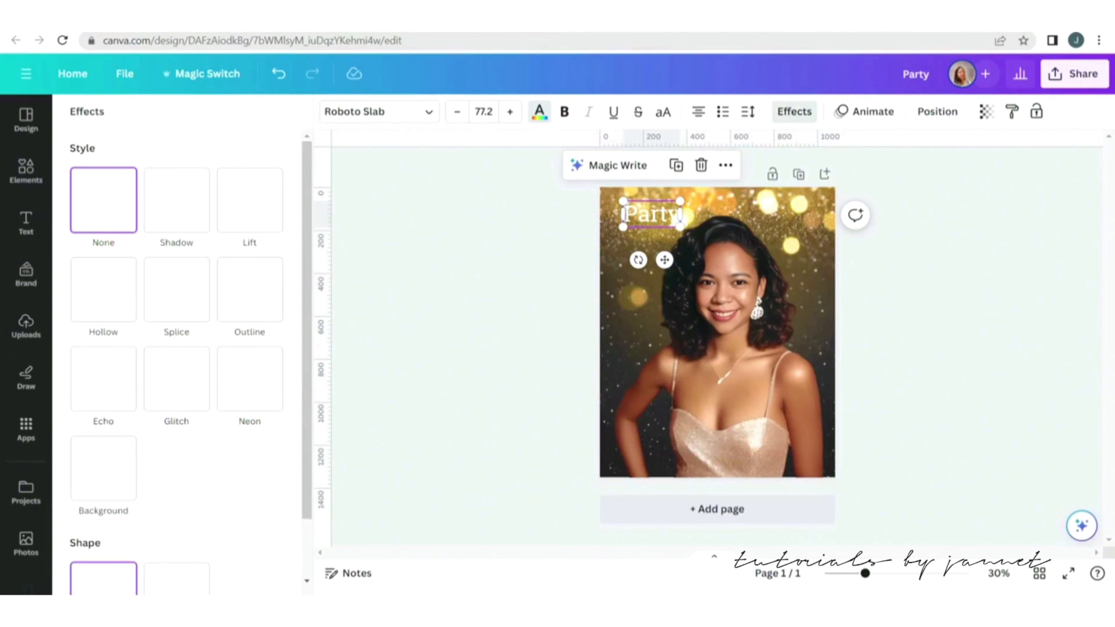
click(249, 200)
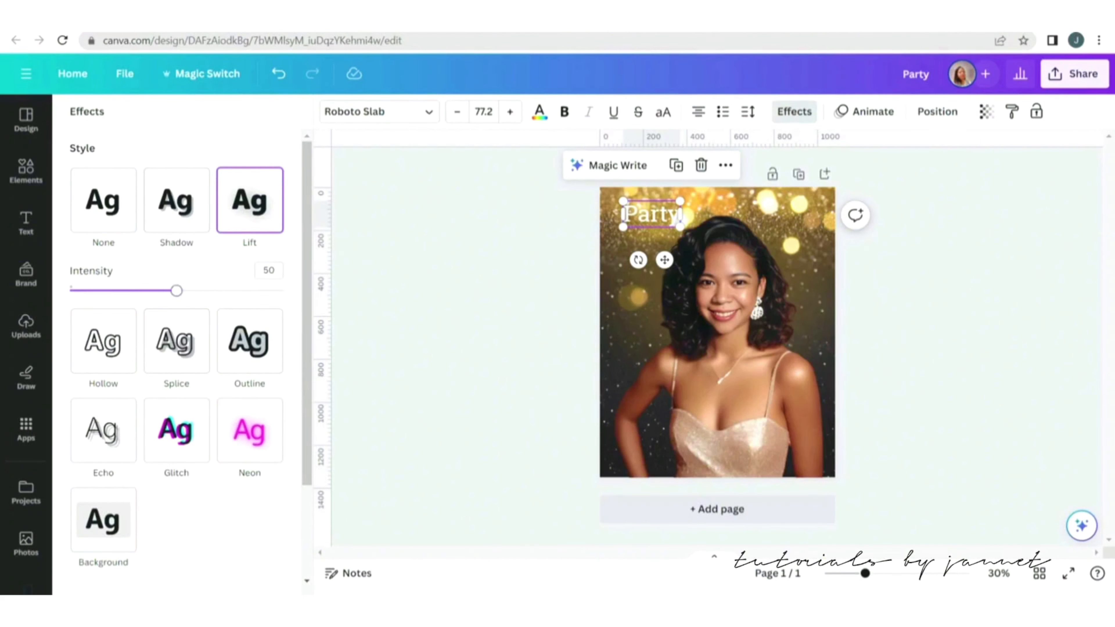
drag(176, 290, 266, 290)
click(26, 222)
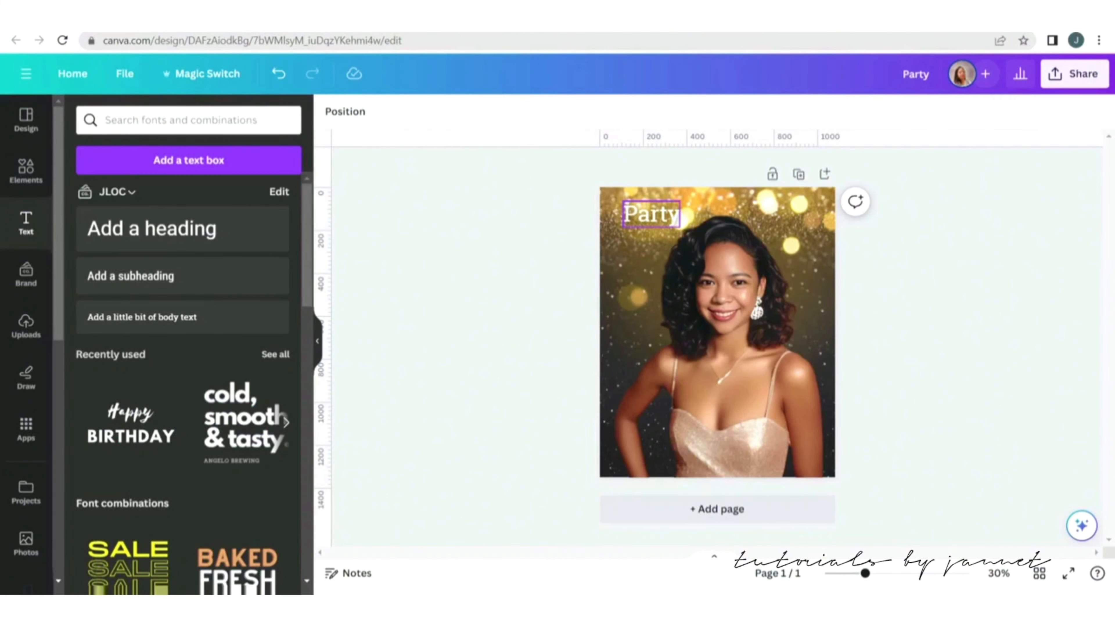
Add a second text box reading "Night" and place it just below Party.
key(t)
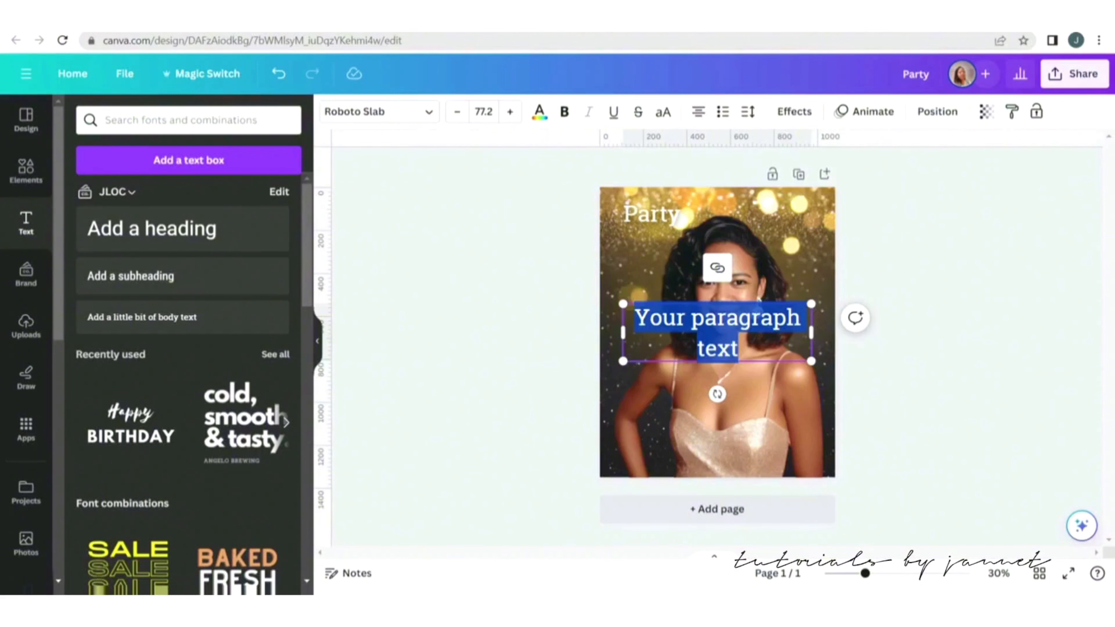
key(BackSpace)
text(Night)
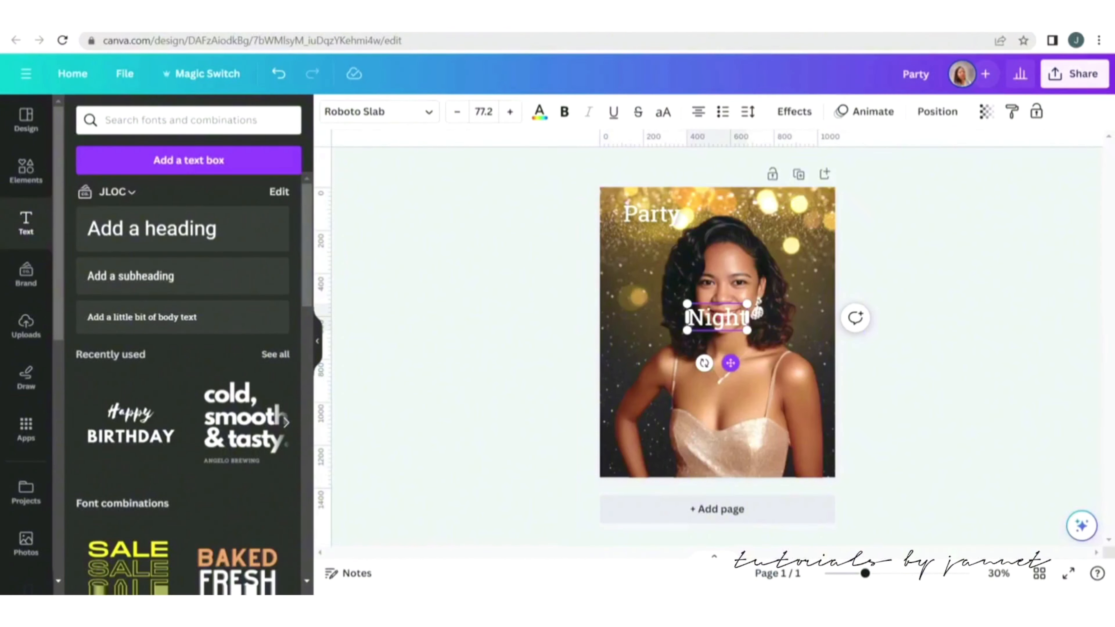
drag(730, 363, 666, 287)
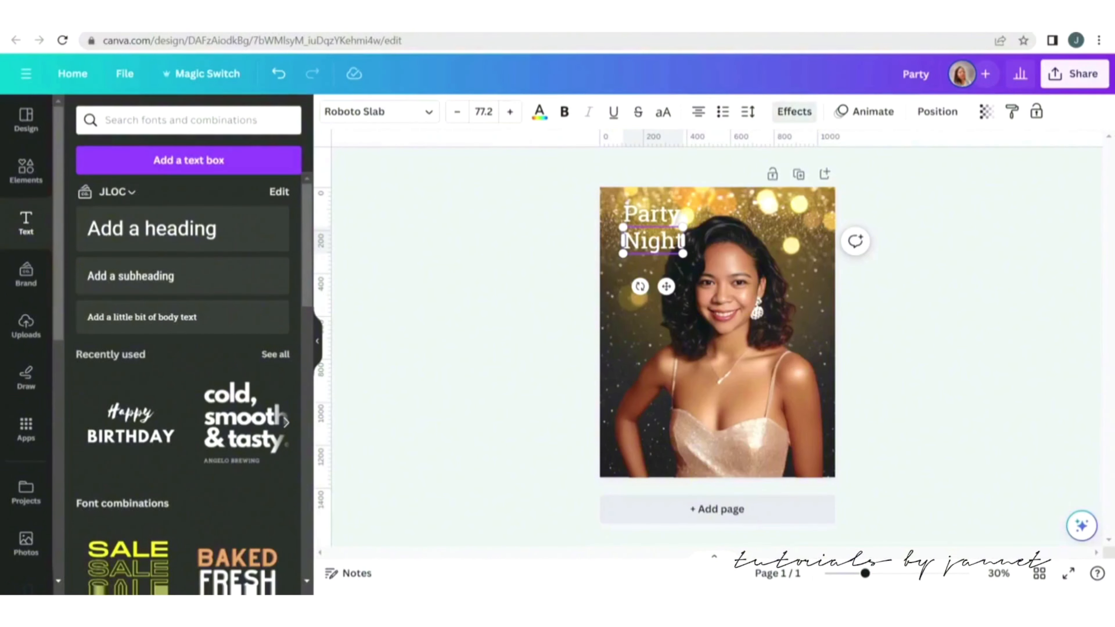
Apply the Lift effect to the Night text with intensity 100.
click(794, 112)
click(249, 200)
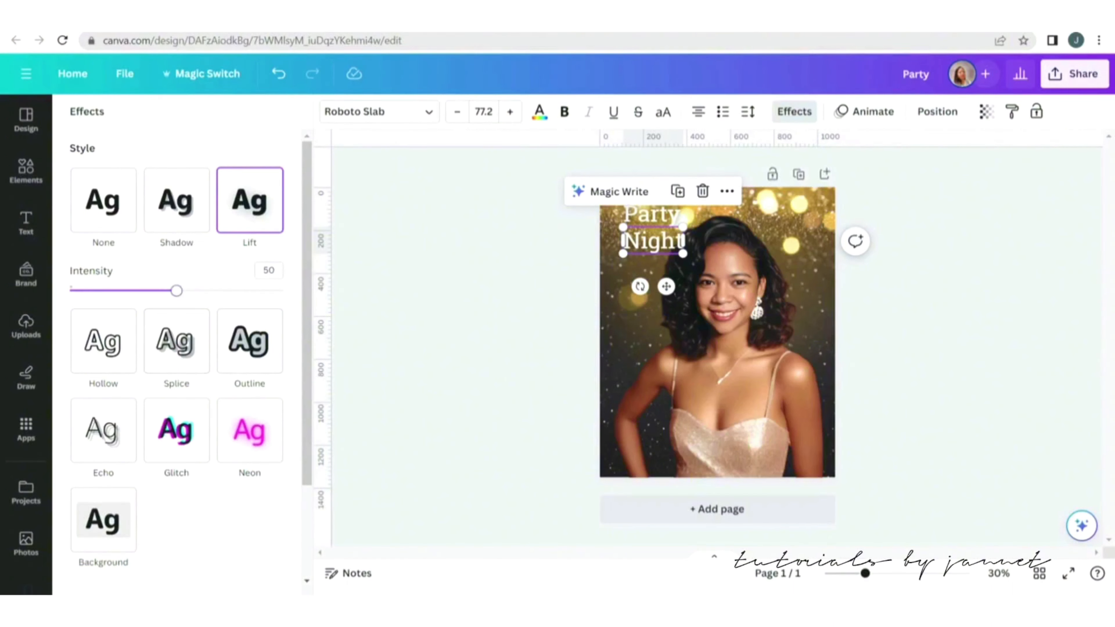
drag(177, 291, 283, 291)
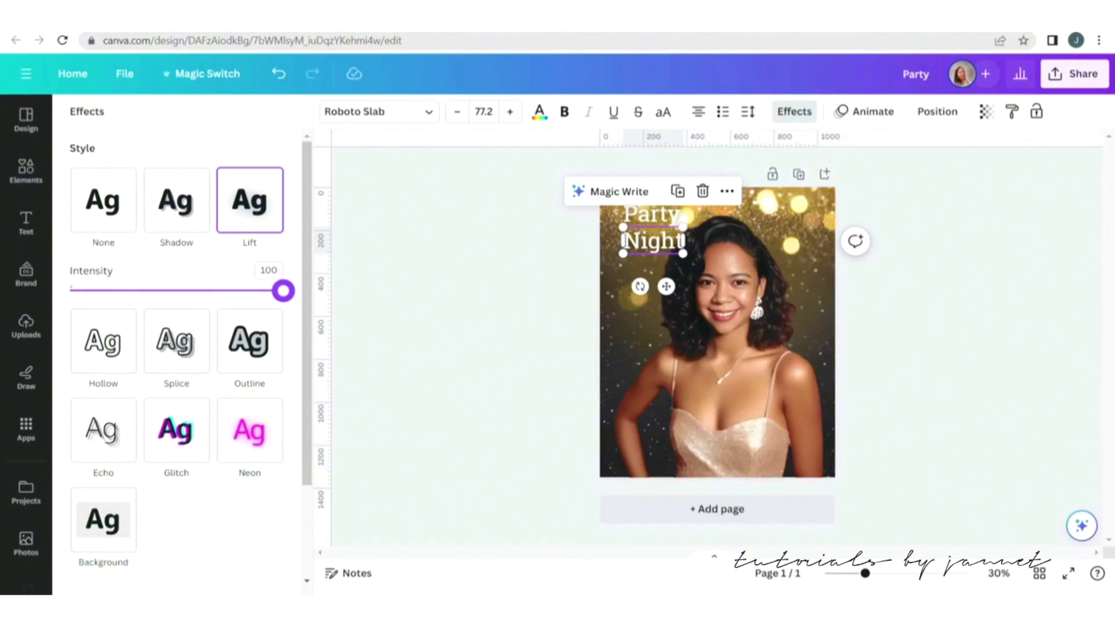
click(496, 307)
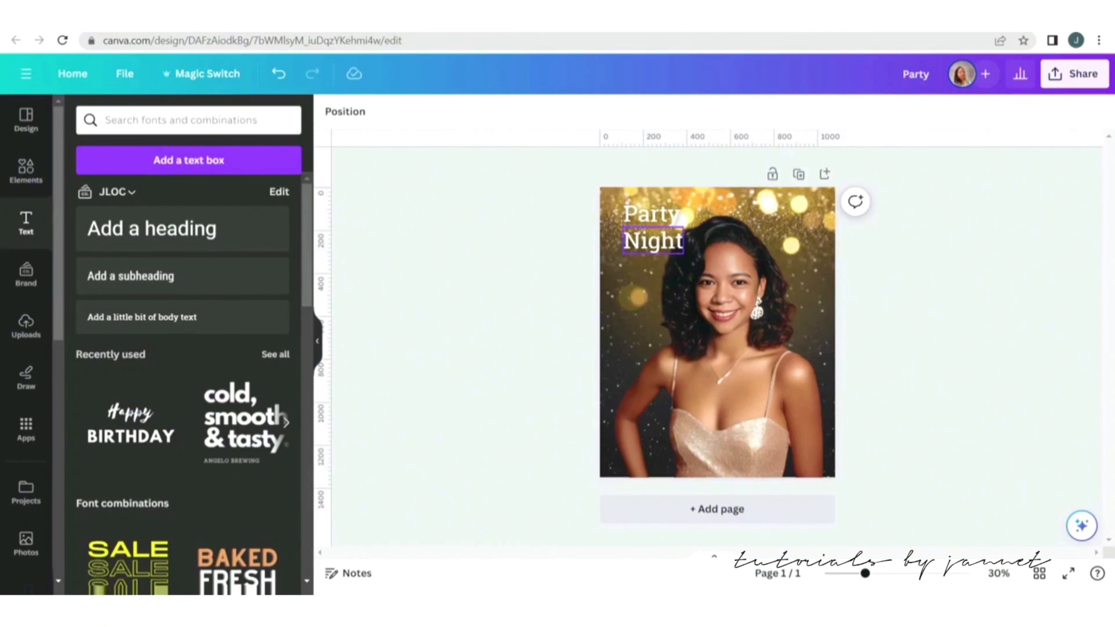
Change the Party text's font to Le Jour Script.
click(651, 214)
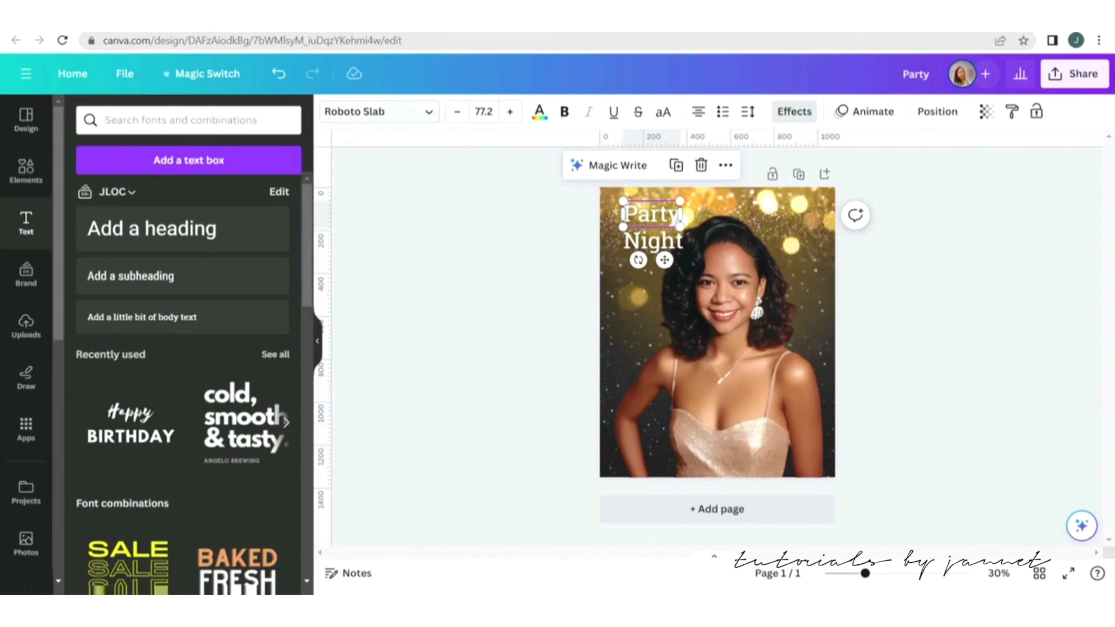
click(379, 112)
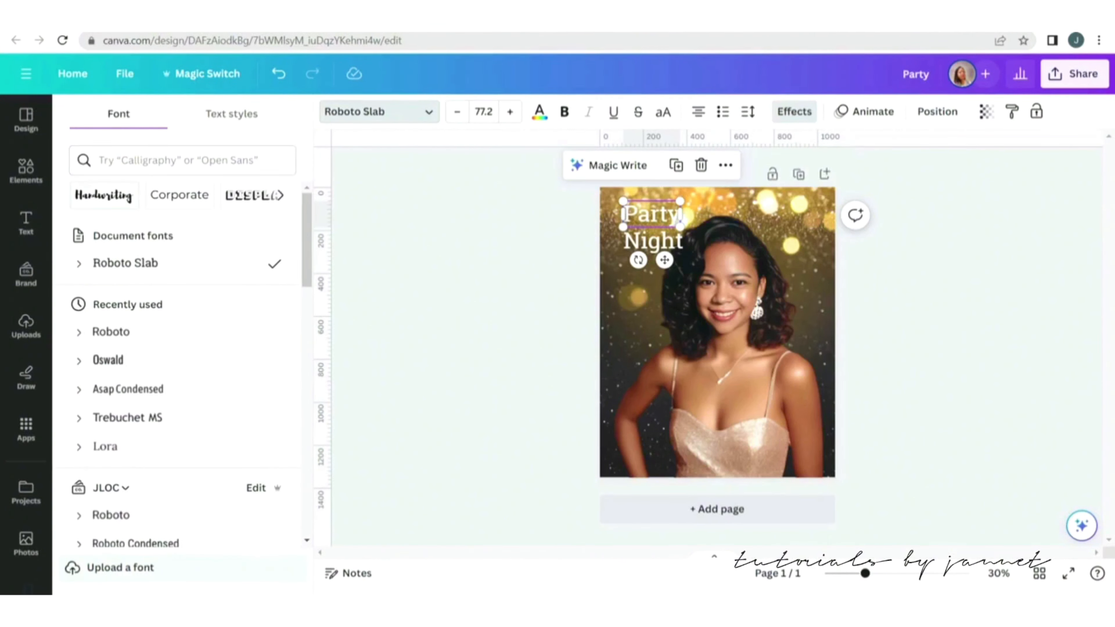
scroll(180, 374, down, 5)
scroll(188, 364, down, 10)
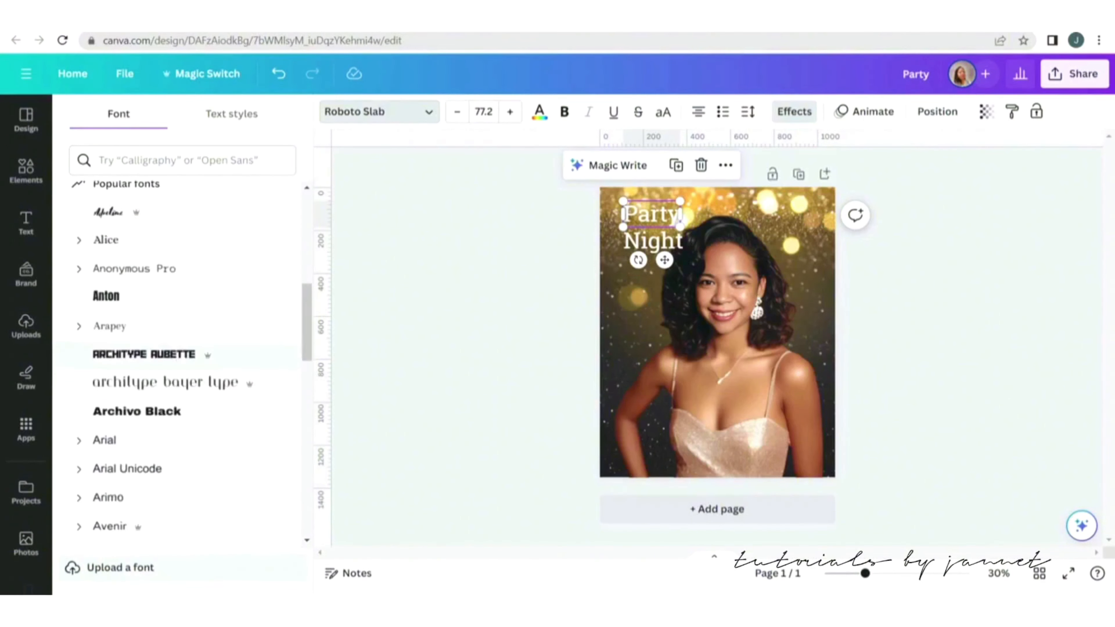
scroll(180, 364, up, 3)
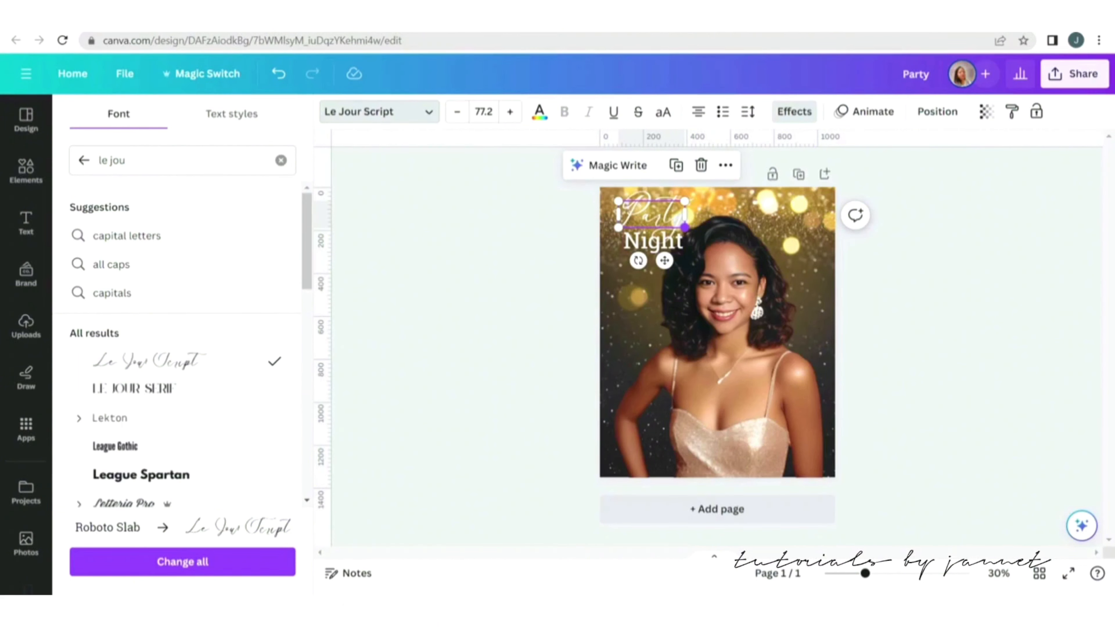
Move the Night and Party titles down to the lower-left area of the portrait.
drag(685, 227, 670, 441)
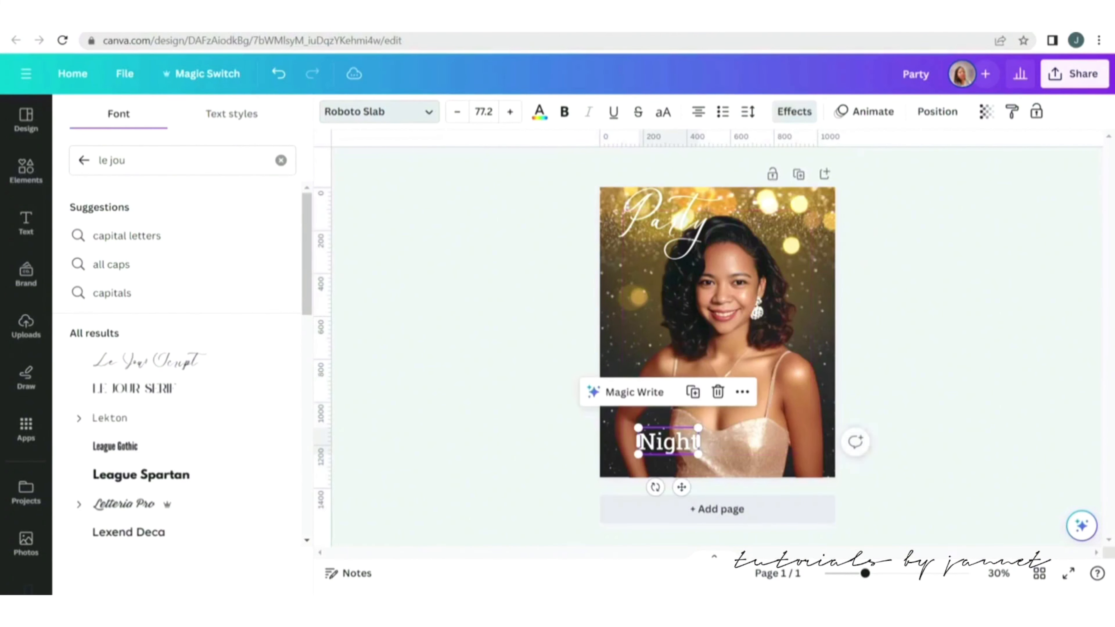
click(665, 224)
drag(665, 224, 655, 424)
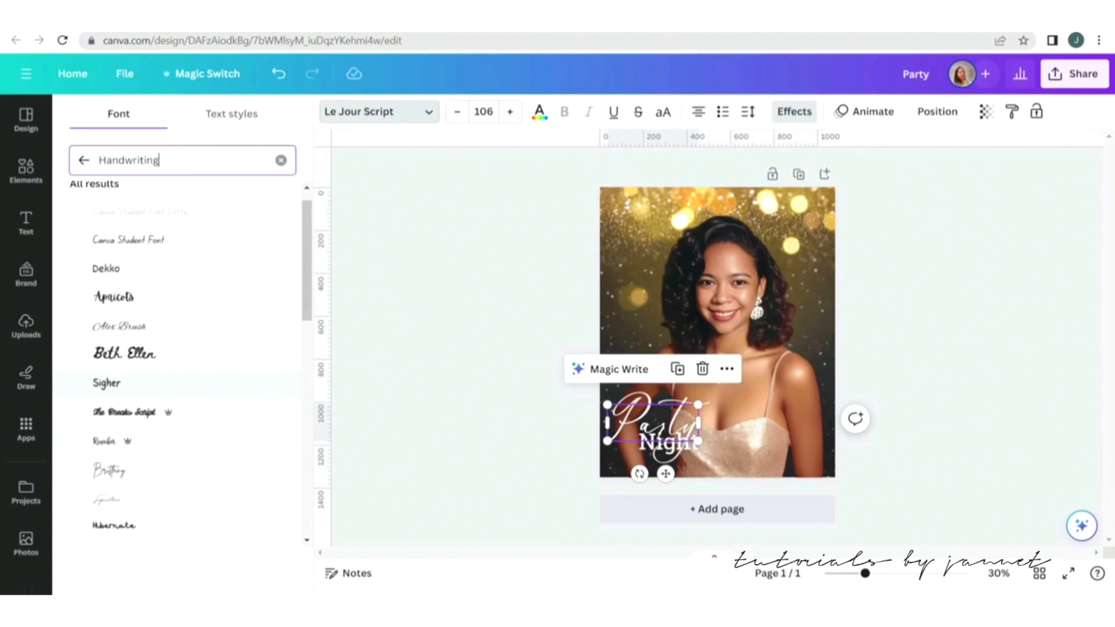
Switch the Party title to the Aniyah font and set its size to 100.
scroll(184, 382, down, 5)
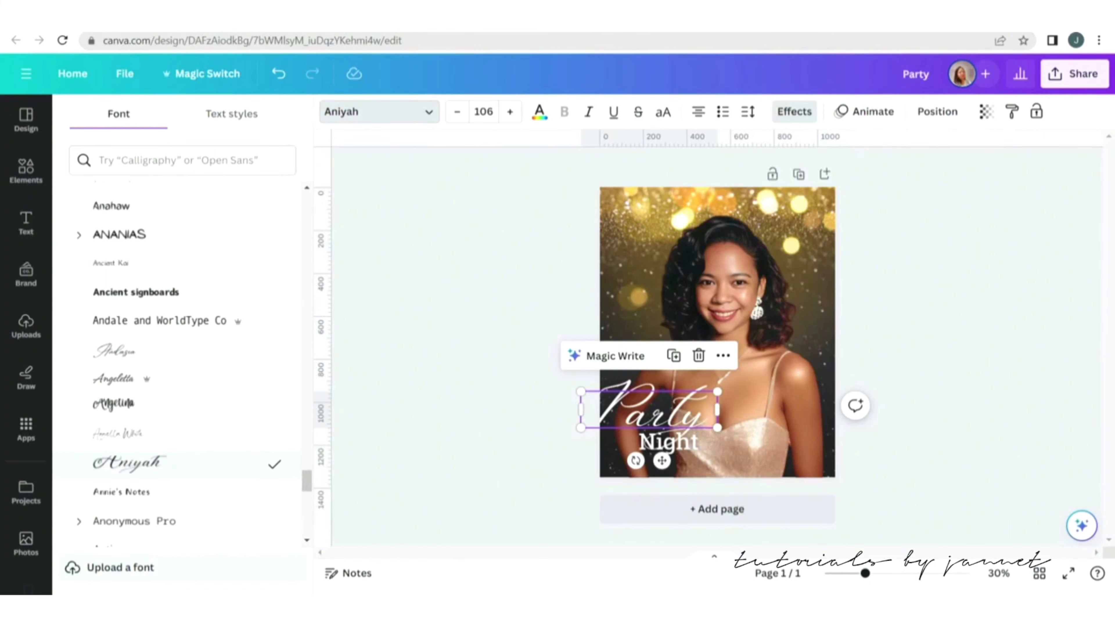
drag(649, 409, 661, 415)
click(483, 111)
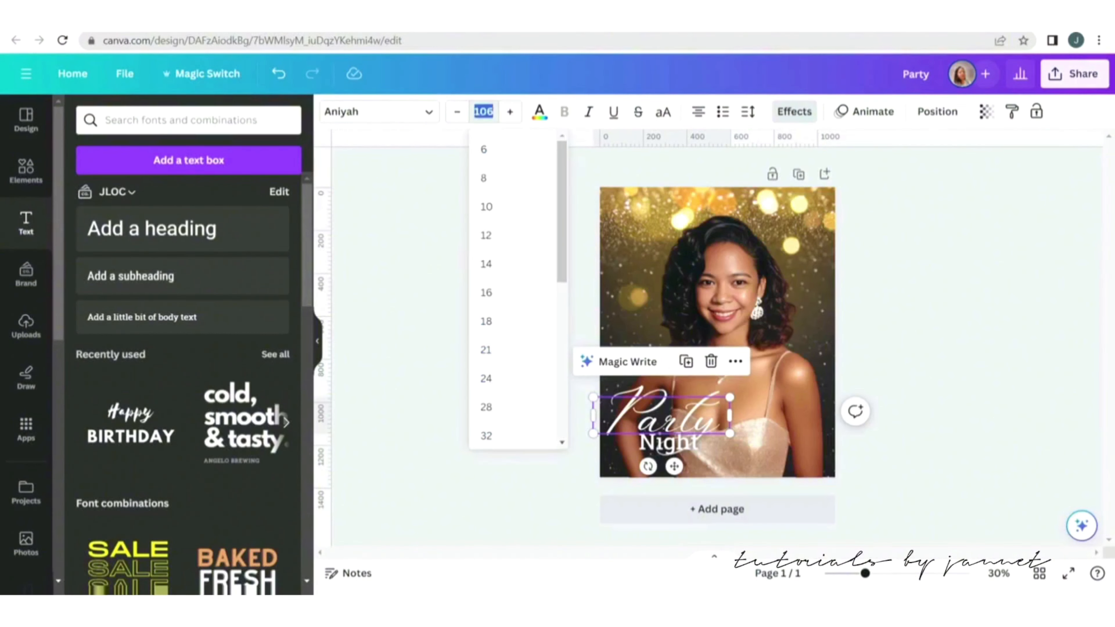
text(100)
key(Return)
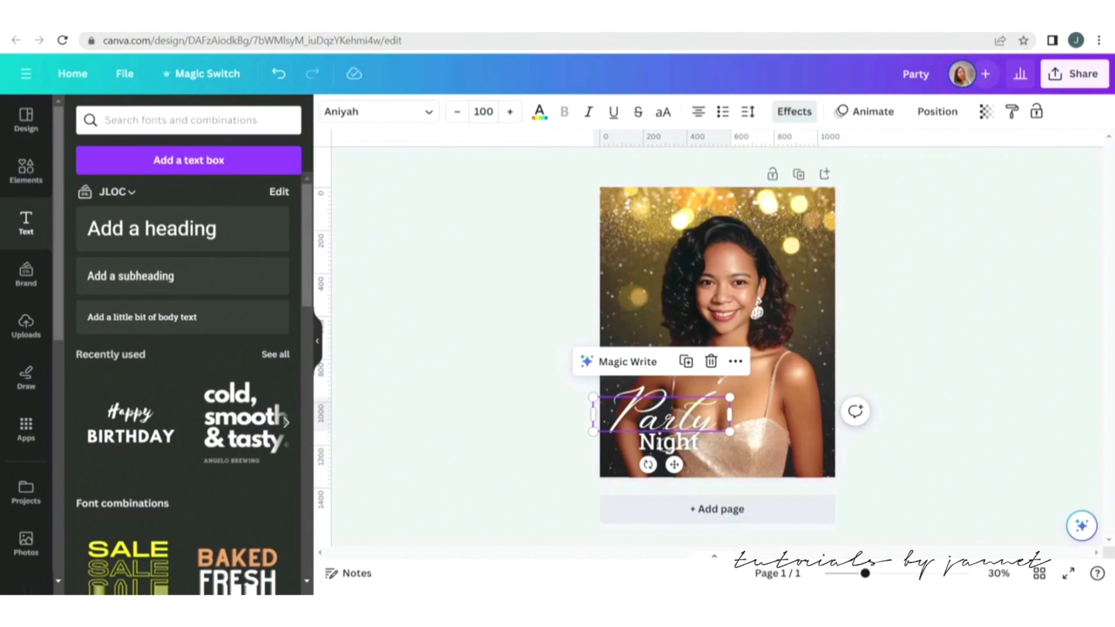
Set the Night text's font size to 60 and nudge it slightly left beneath the Party title.
click(516, 299)
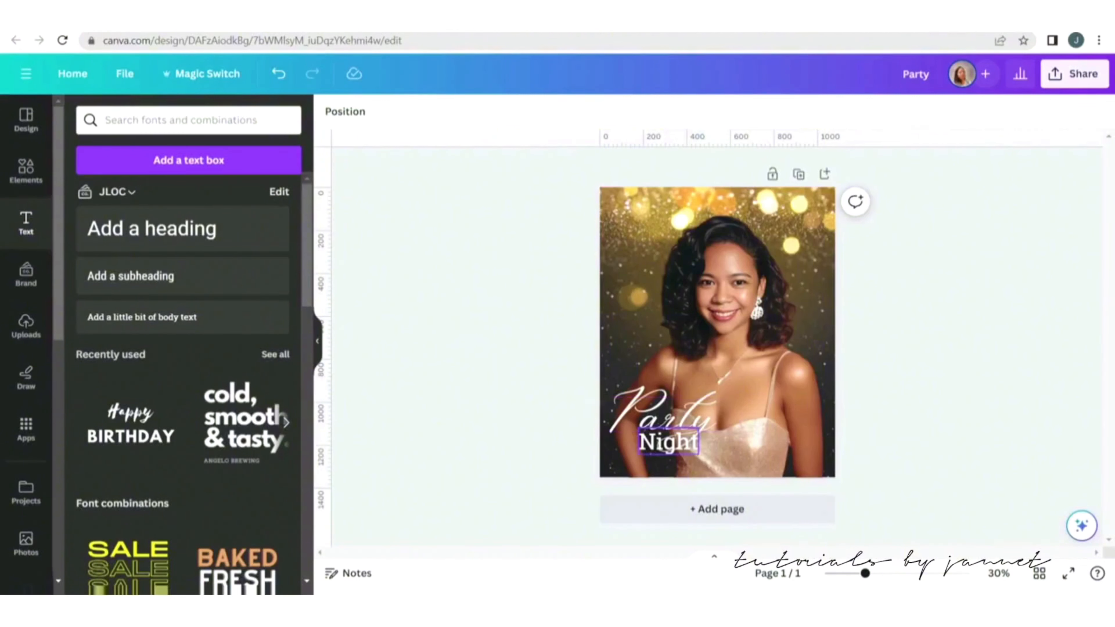
click(668, 441)
drag(668, 441, 643, 441)
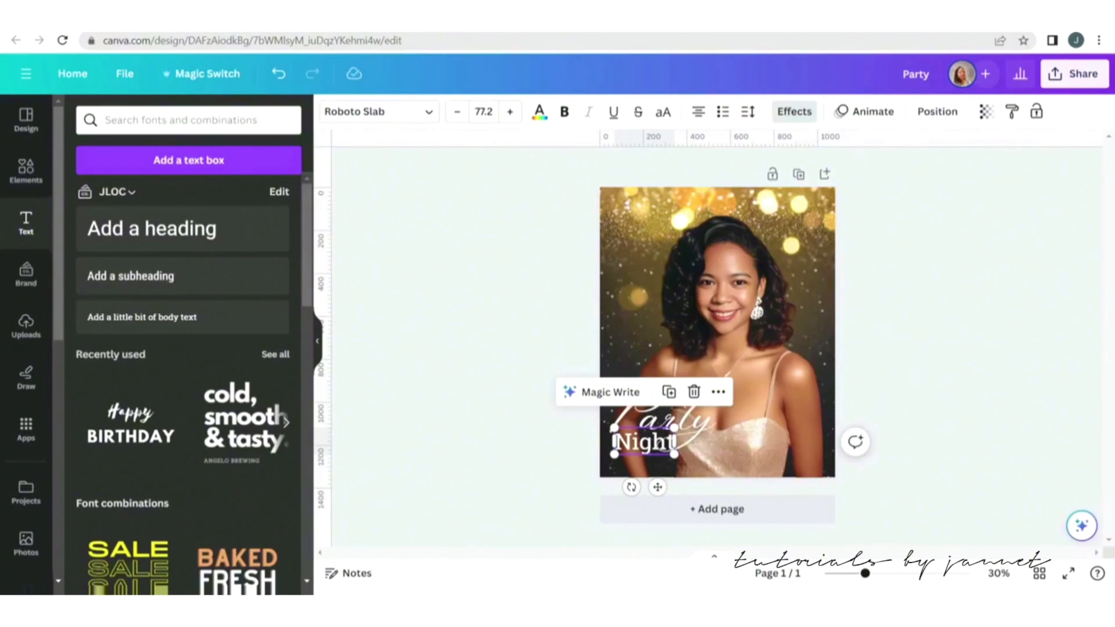
click(484, 111)
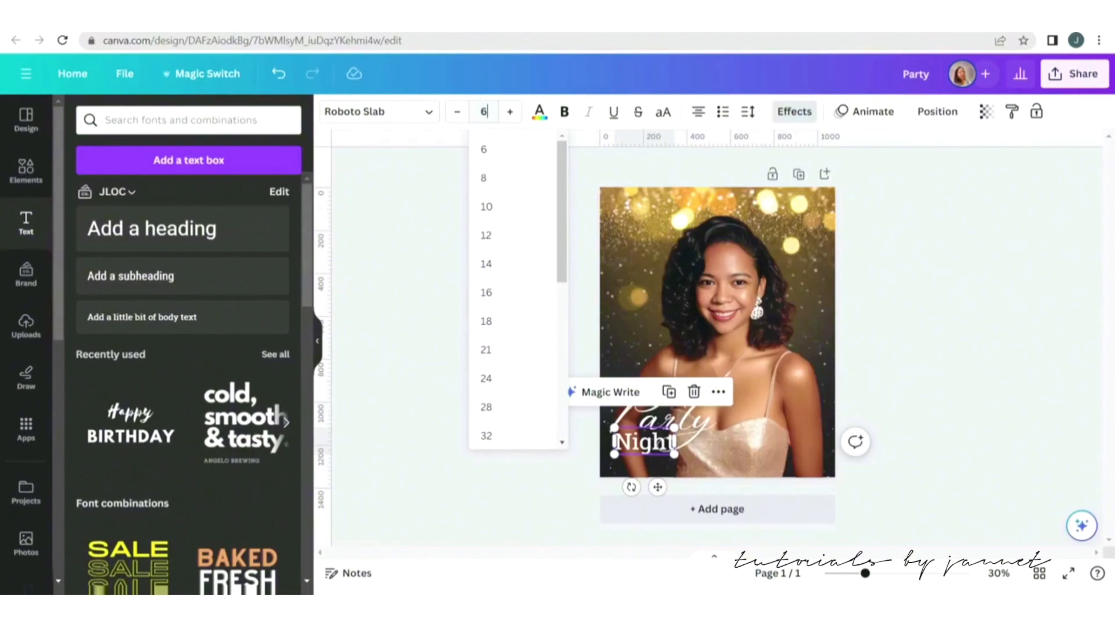
text(60)
key(Return)
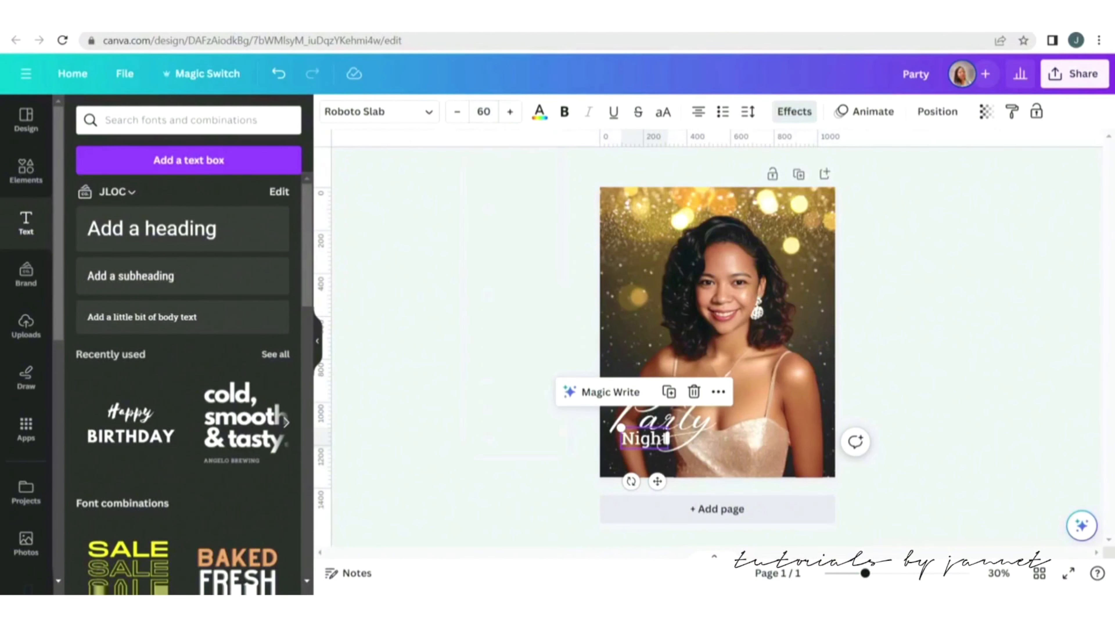
drag(657, 481, 651, 485)
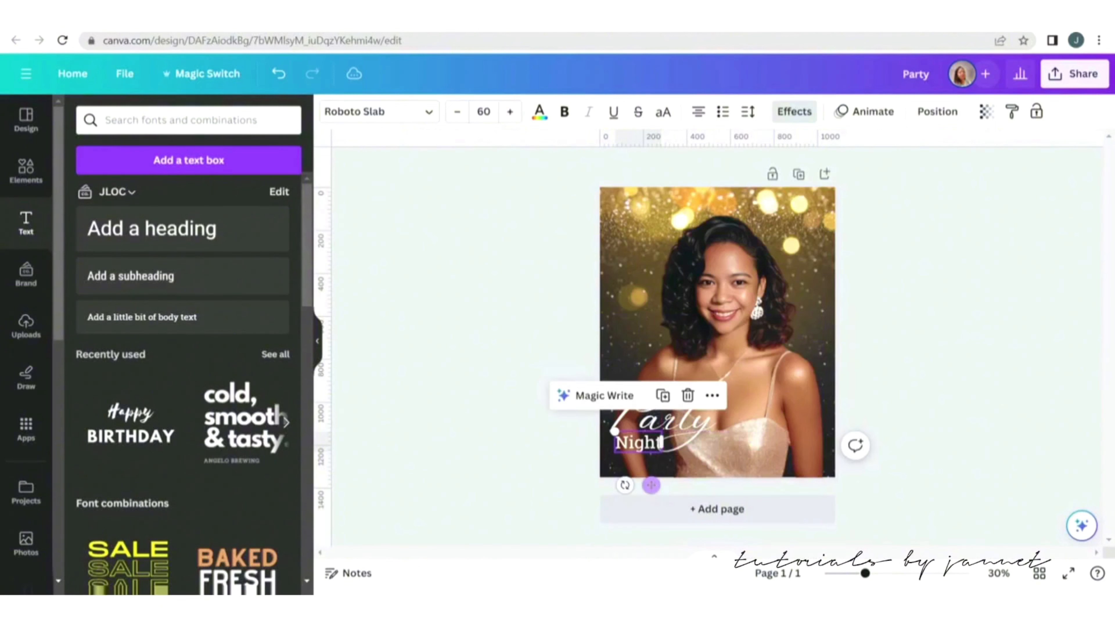
Add a new text box and enter the creator's social media handle as its text.
click(553, 466)
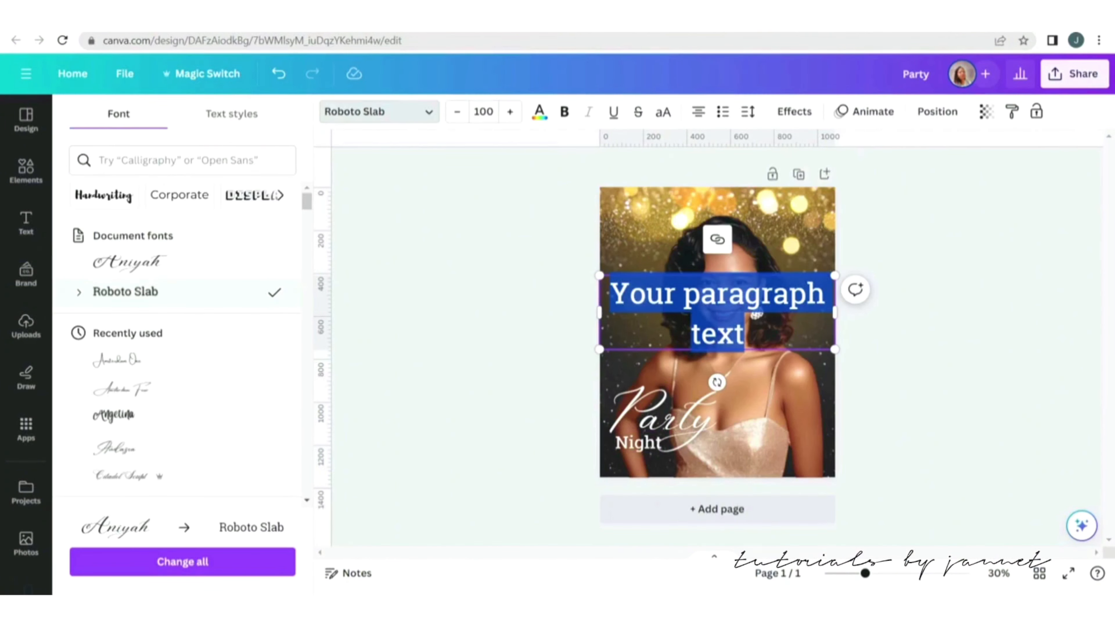
text(@)
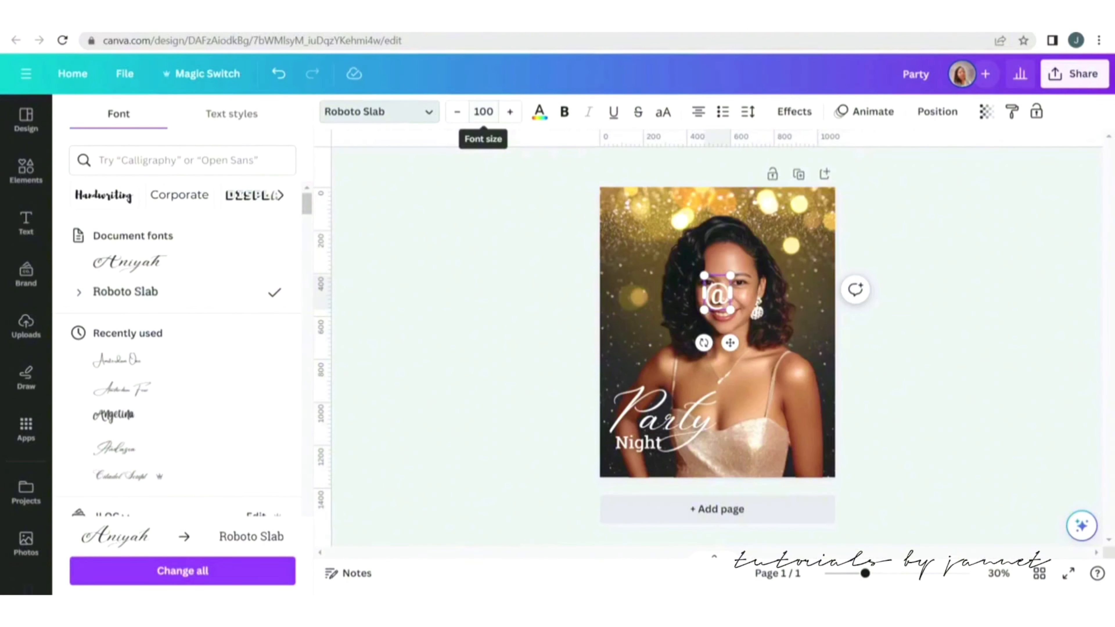
text(jancanv)
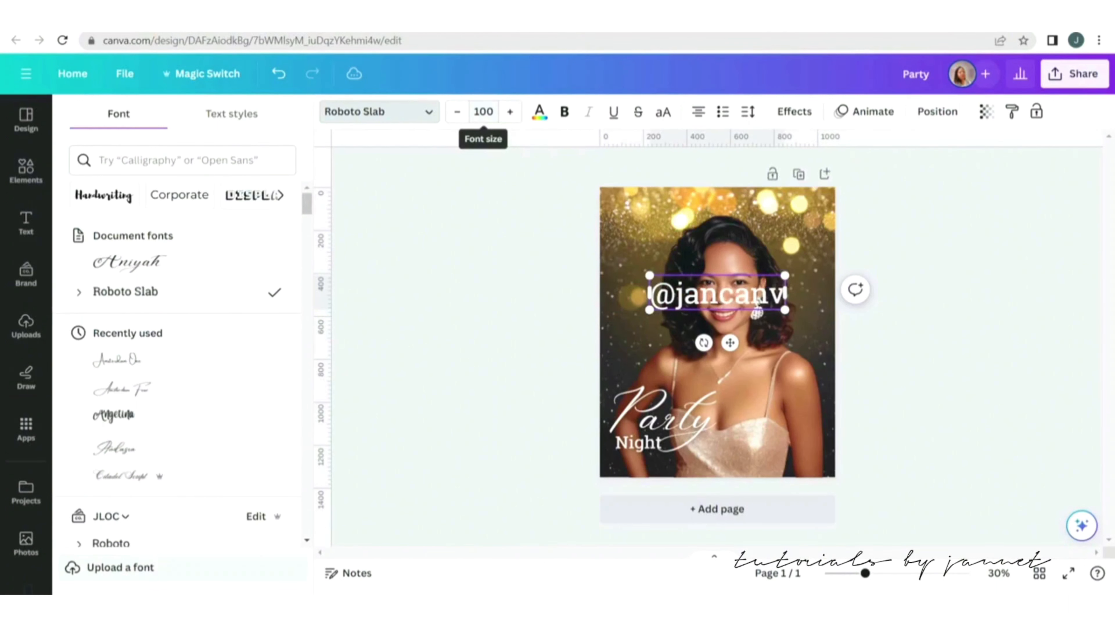
text(acreat)
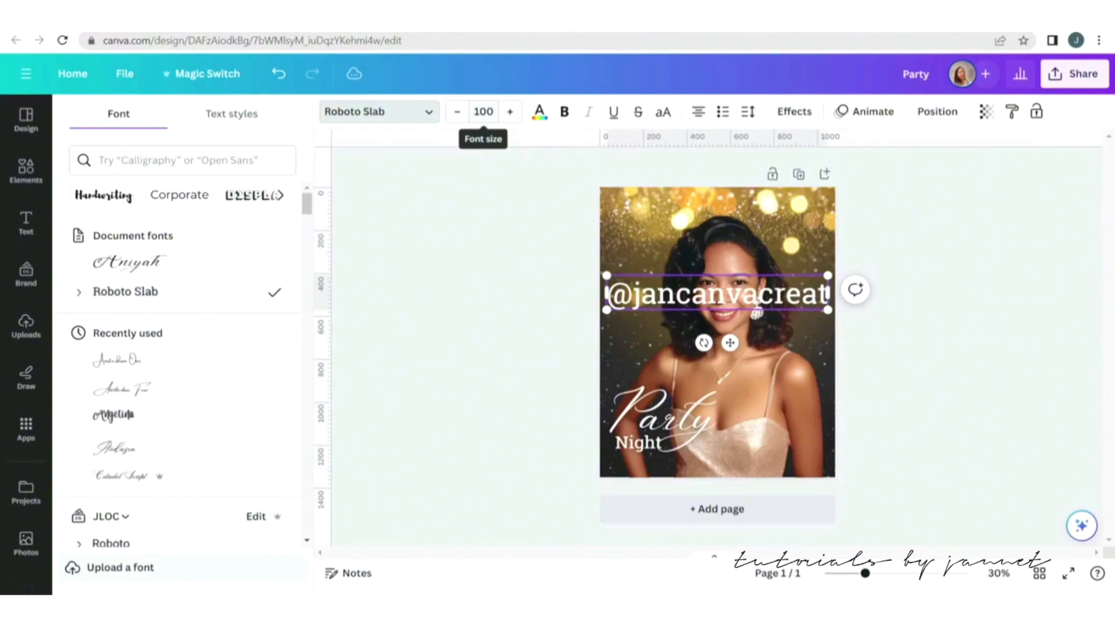
text(ions)
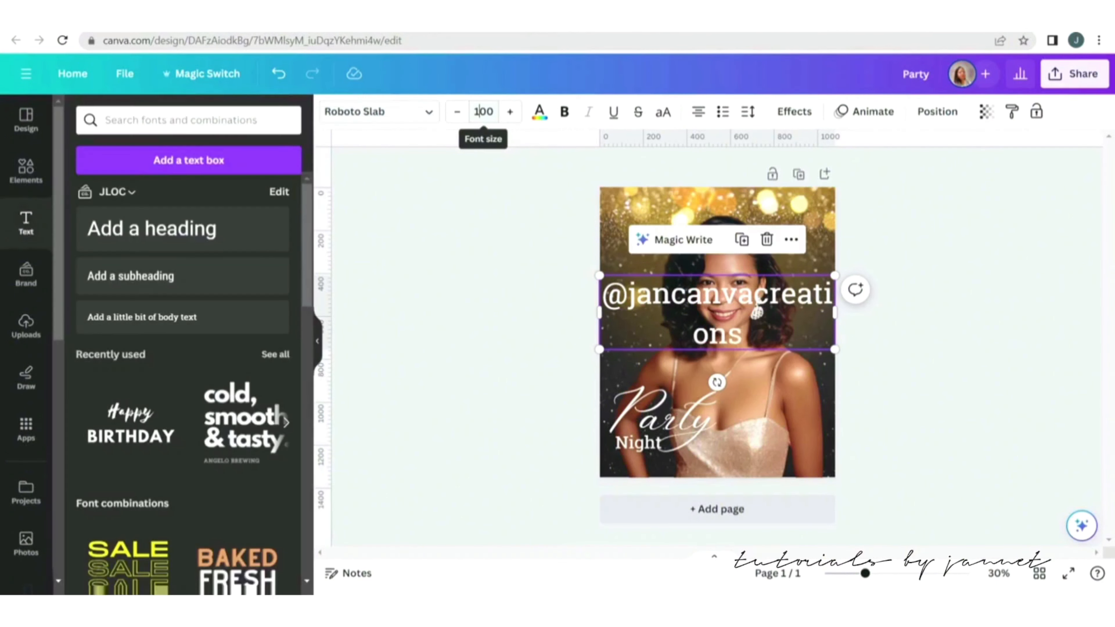
Set the handle text's font size to 20 and its Background effect transparency to 46.
click(483, 112)
text(20)
key(Return)
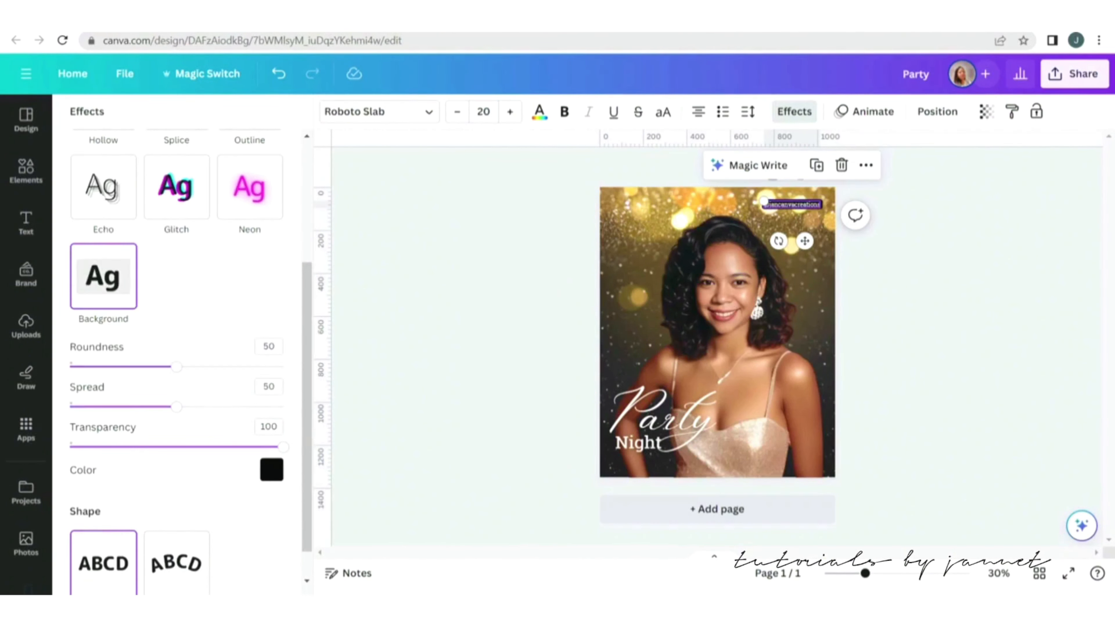
drag(283, 446, 168, 446)
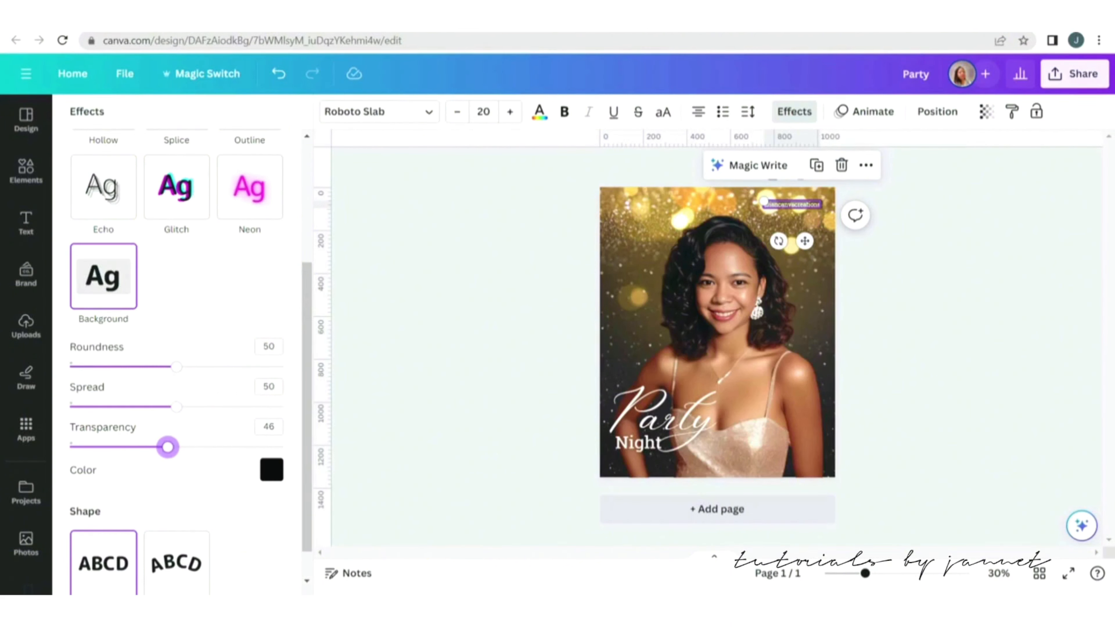
Move the handle text down to sit just below the Night title in the lower-left corner.
key(Escape)
click(793, 204)
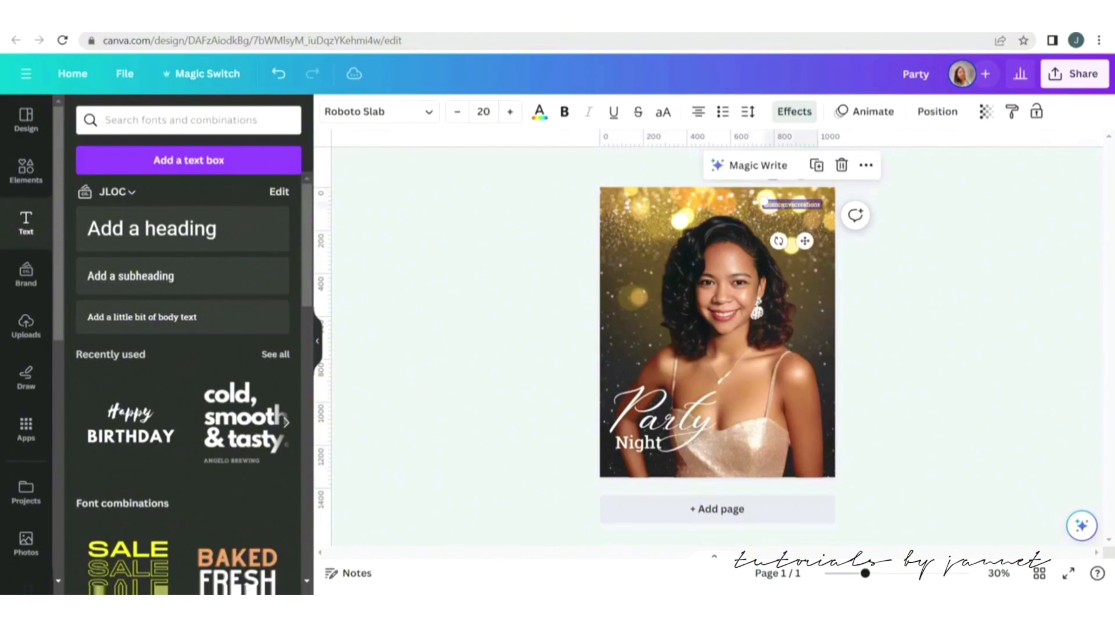
drag(792, 204, 642, 457)
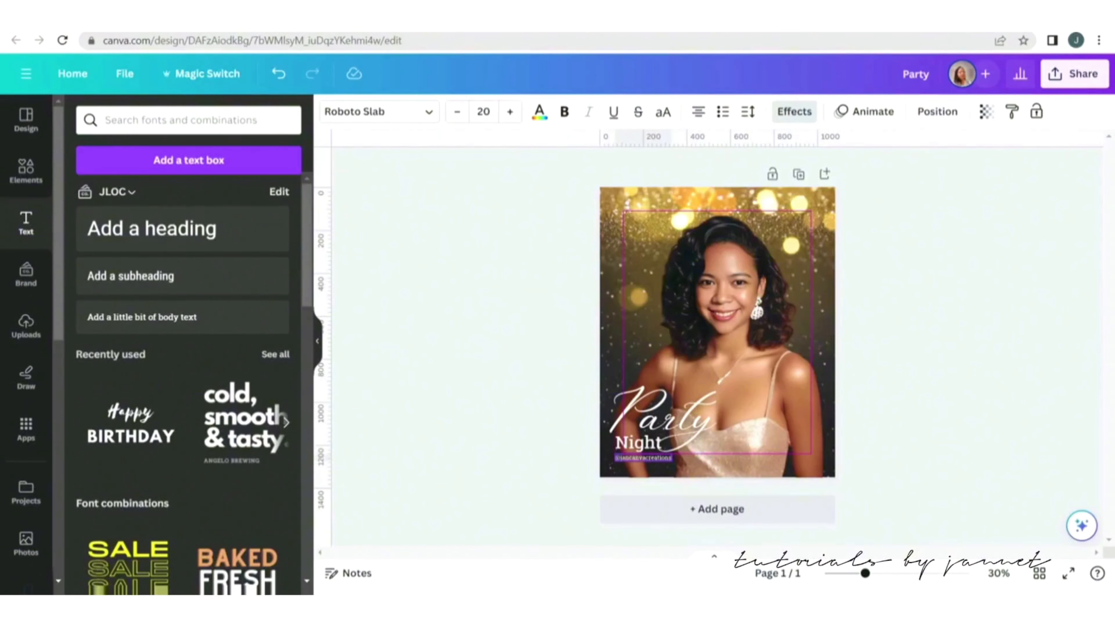
key(Escape)
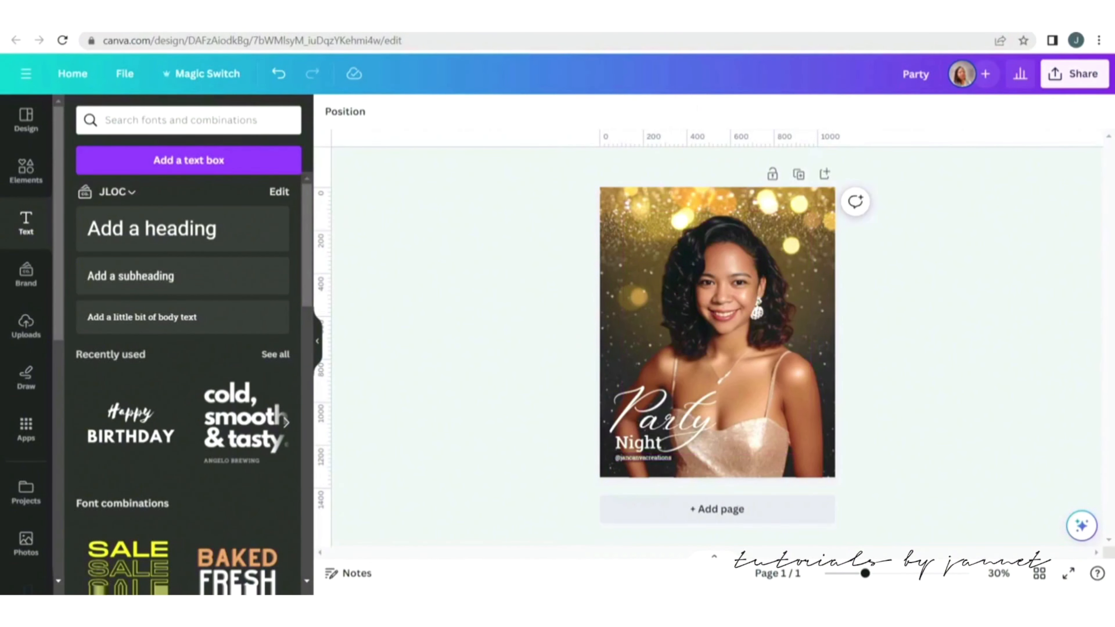
click(317, 341)
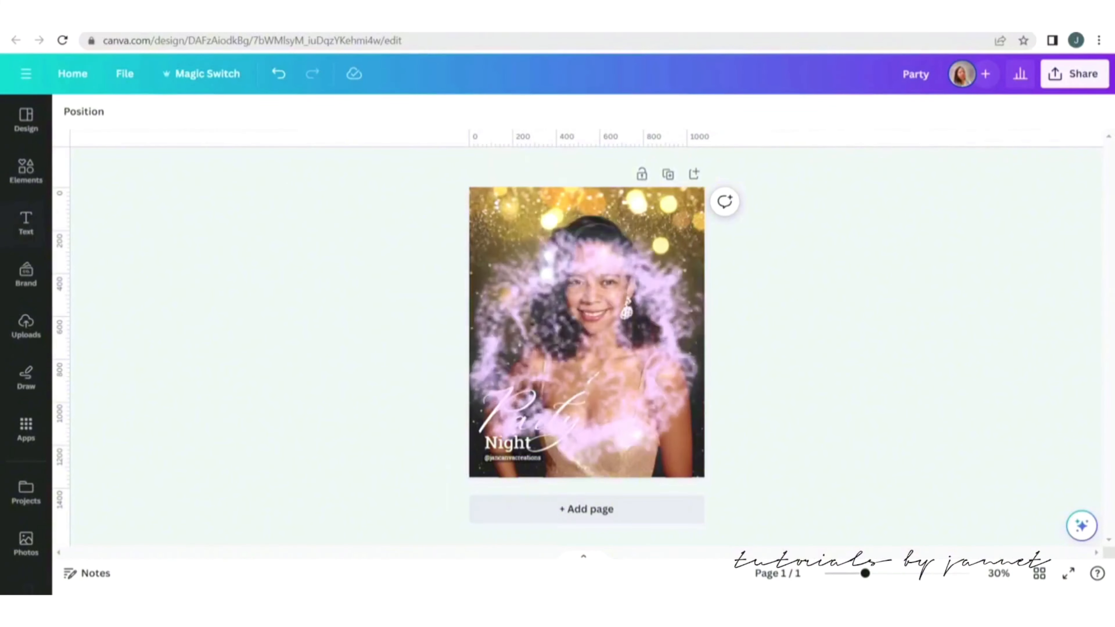